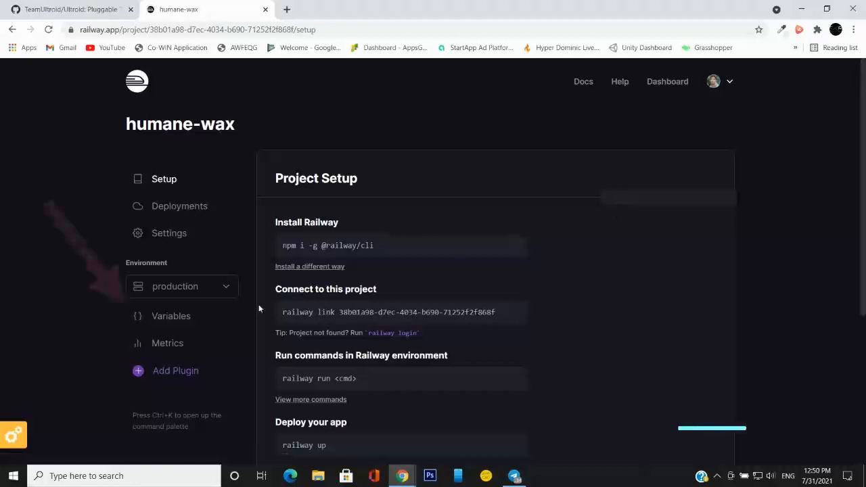
Open the humane-wax project's Variables page and click into its empty Name field.
{"action": "left_click", "coordinate": [190, 318]}
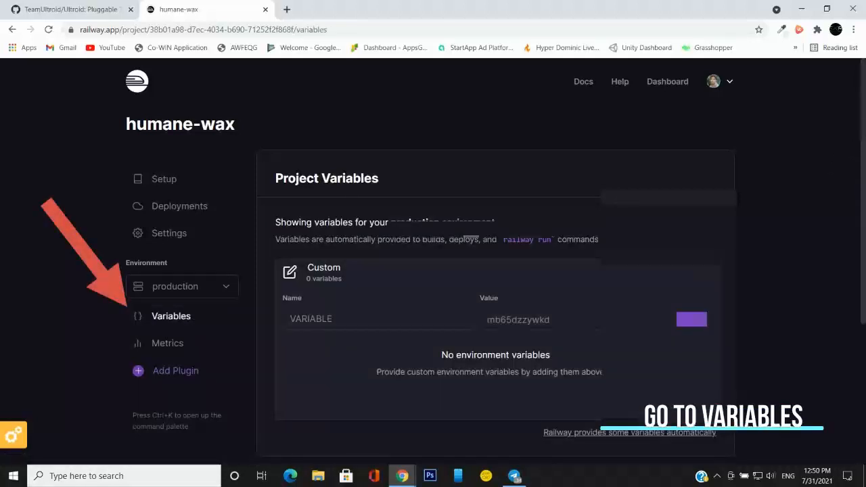
{"action": "scroll", "coordinate": [379, 281], "scroll_direction": "down", "scroll_amount": 1}
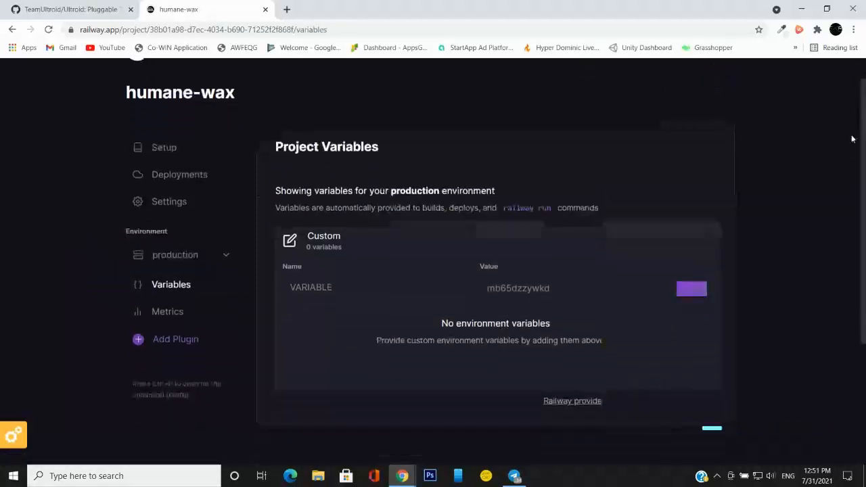
{"action": "left_click", "coordinate": [377, 283]}
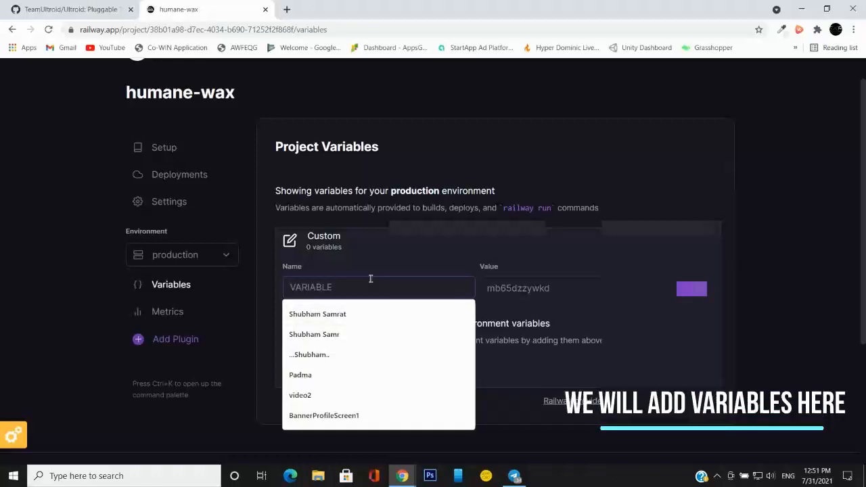
{"action": "left_click", "coordinate": [287, 10]}
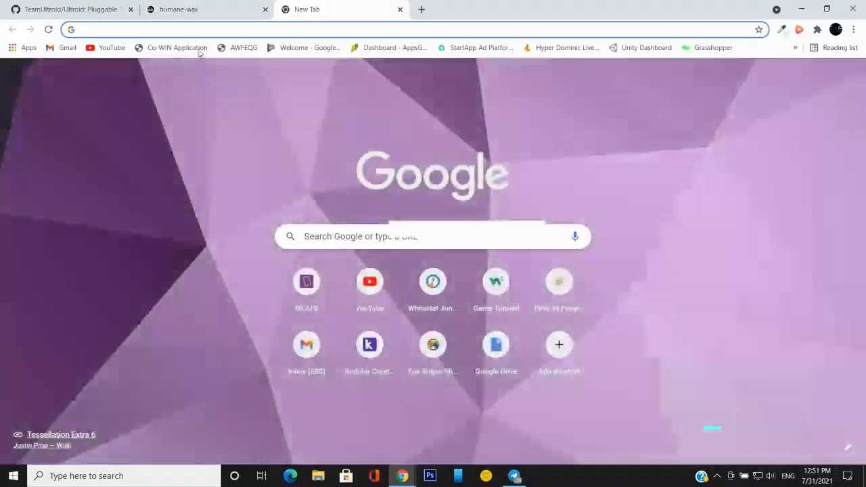
Search Google for 'ultroid userbot' and open the ultroid.tech result in a new tab.
{"action": "type", "text": "ultroid"}
{"action": "key", "text": "Return"}
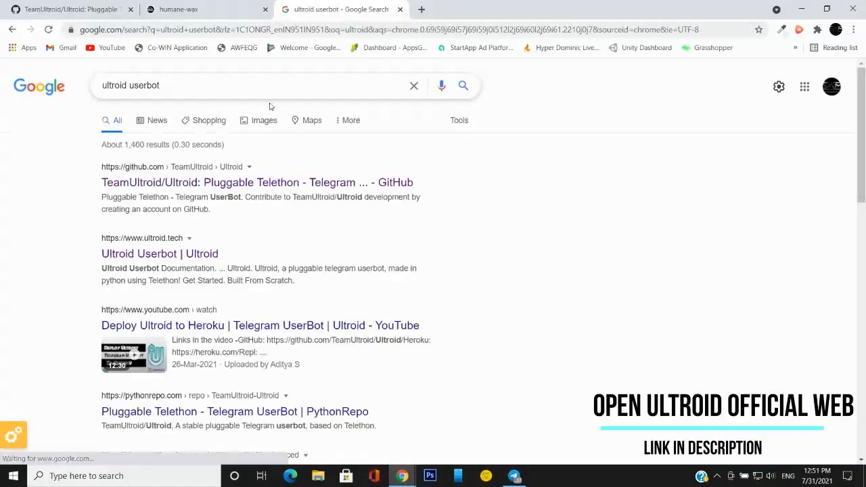
{"action": "right_click", "coordinate": [174, 258]}
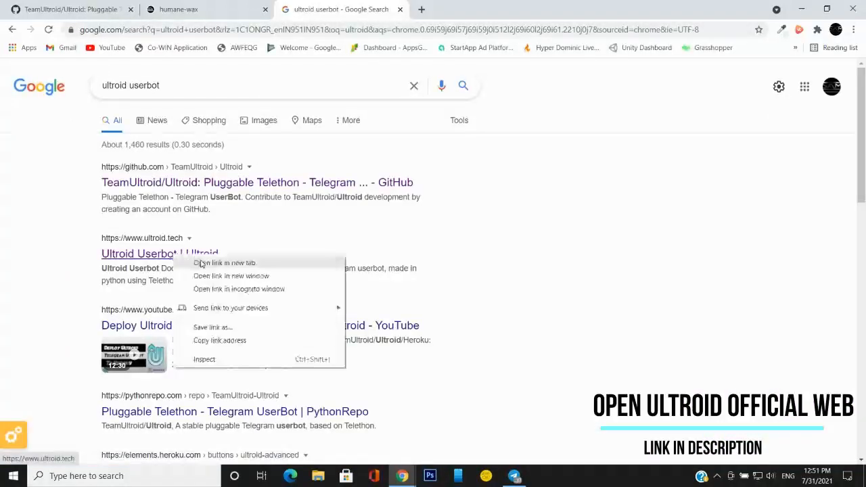
{"action": "left_click", "coordinate": [197, 263]}
{"action": "left_click", "coordinate": [446, 5]}
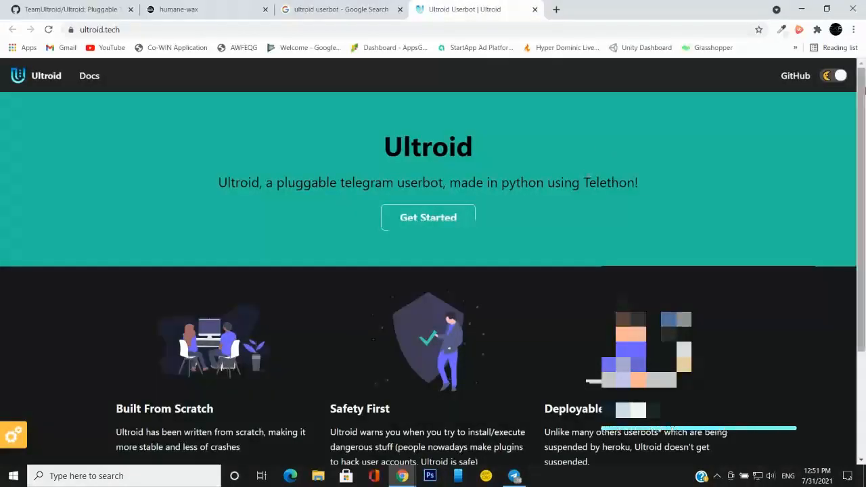
Navigate the Ultroid docs from Get Started to the Environmental Variables page.
{"action": "mouse_move", "coordinate": [865, 90]}
{"action": "left_mouse_down"}
{"action": "mouse_move", "coordinate": [865, 123]}
{"action": "mouse_move", "coordinate": [865, 90]}
{"action": "left_mouse_up"}
{"action": "left_click", "coordinate": [427, 218]}
{"action": "left_click_drag", "start_coordinate": [865, 136], "coordinate": [865, 352]}
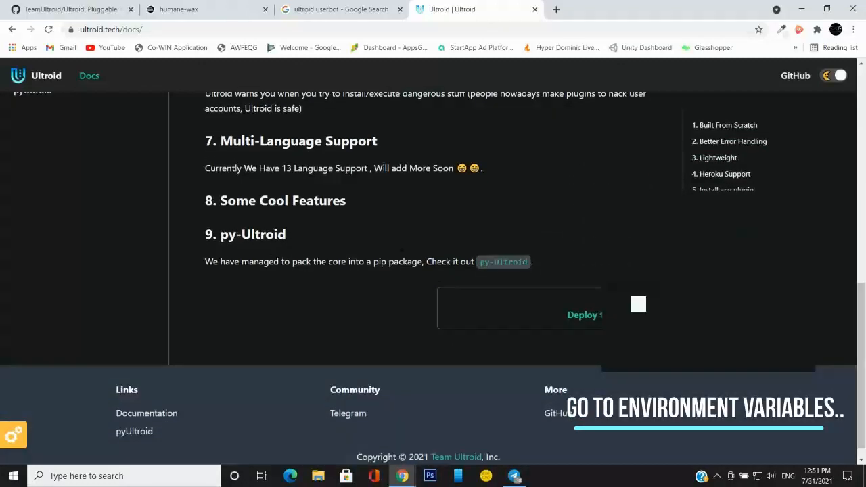
{"action": "left_click", "coordinate": [639, 304]}
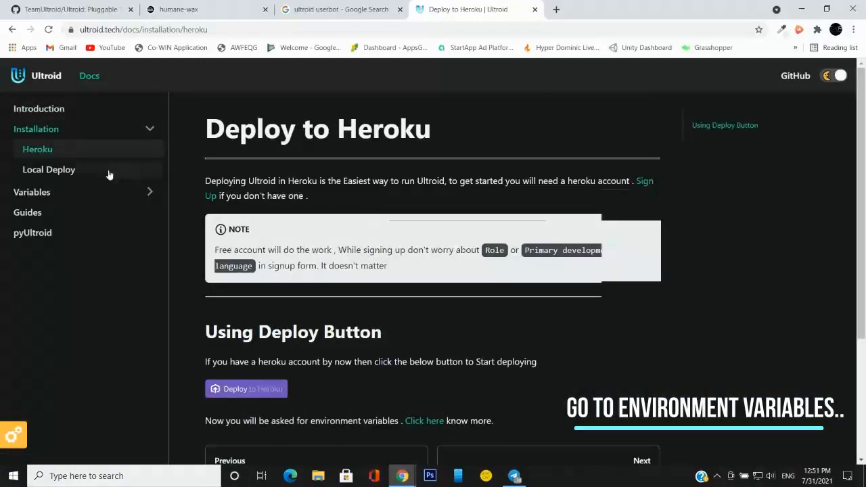
{"action": "left_click_drag", "start_coordinate": [865, 119], "coordinate": [864, 241]}
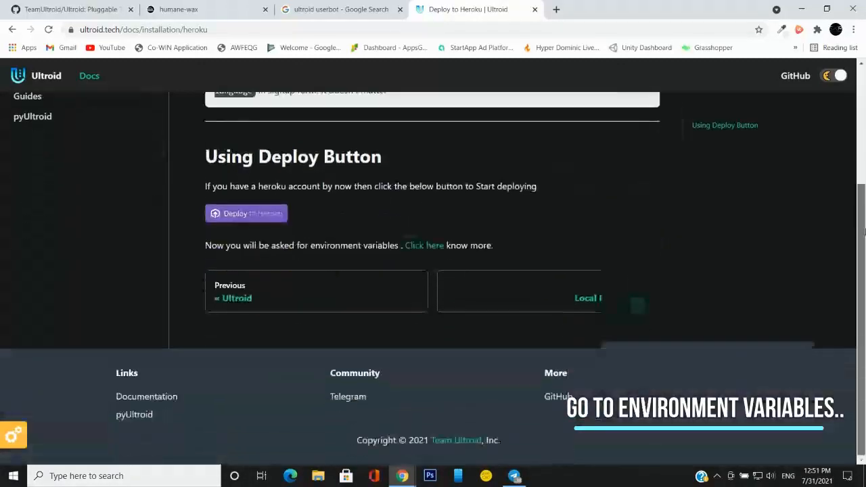
{"action": "left_click", "coordinate": [581, 285]}
{"action": "scroll", "coordinate": [839, 278], "scroll_direction": "down", "scroll_amount": 8}
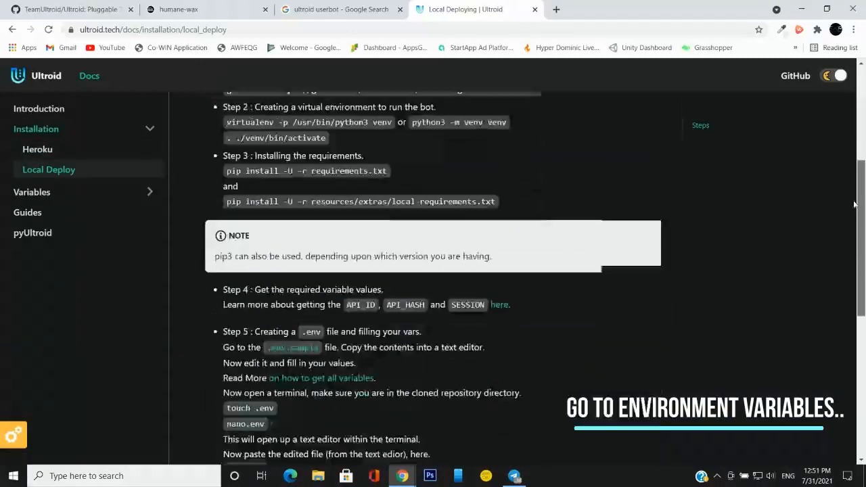
{"action": "scroll", "coordinate": [838, 277], "scroll_direction": "down", "scroll_amount": 2}
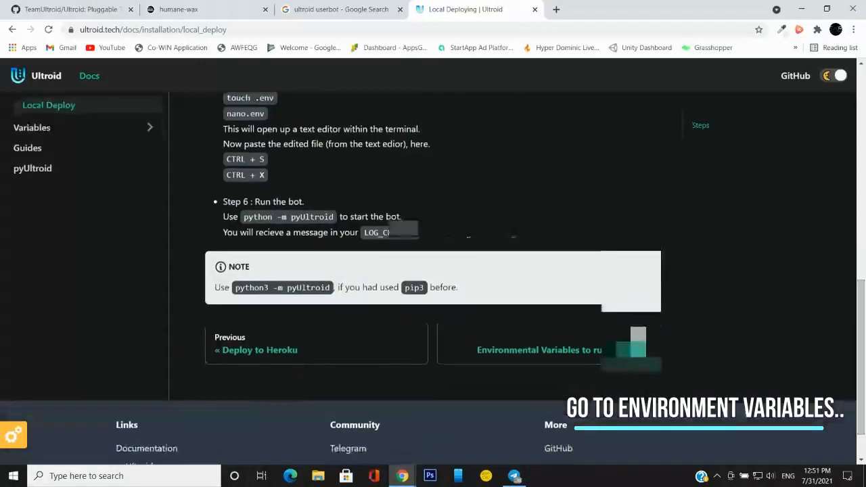
{"action": "left_click", "coordinate": [633, 352]}
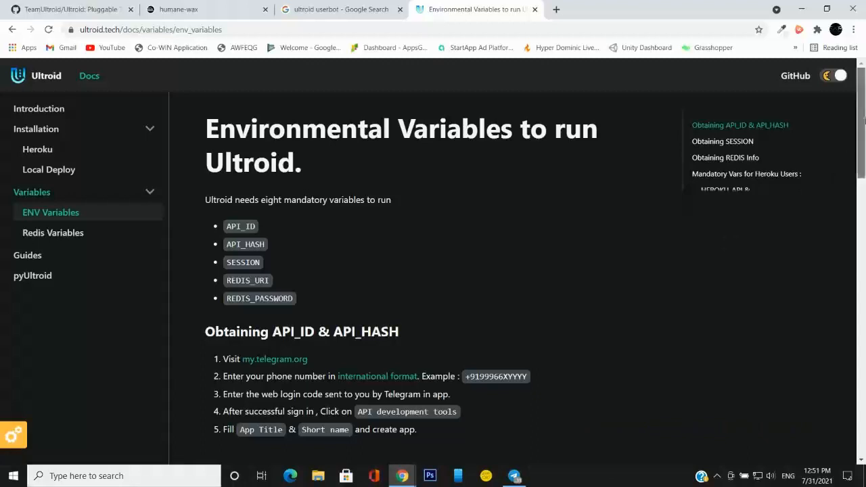
{"action": "left_click_drag", "start_coordinate": [862, 129], "coordinate": [862, 138]}
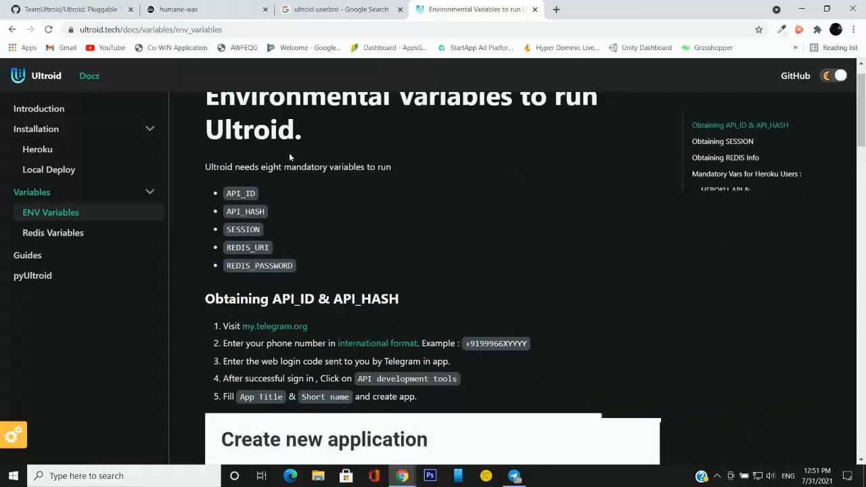
Select the API_ID variable name on the Environmental Variables page.
{"action": "left_click", "coordinate": [287, 29]}
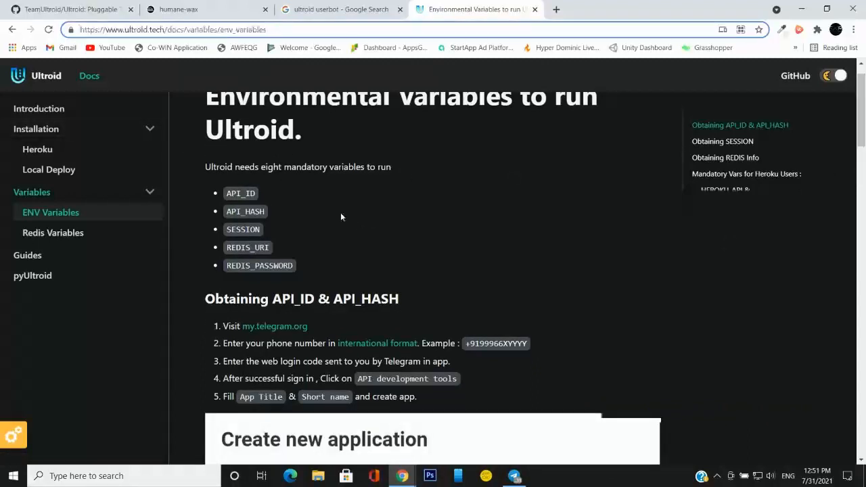
{"action": "left_click", "coordinate": [311, 199]}
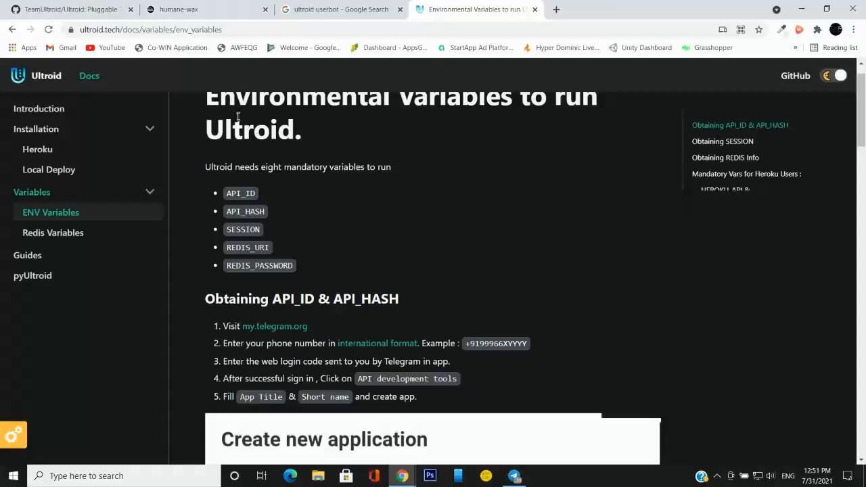
{"action": "left_click_drag", "start_coordinate": [863, 133], "coordinate": [862, 125]}
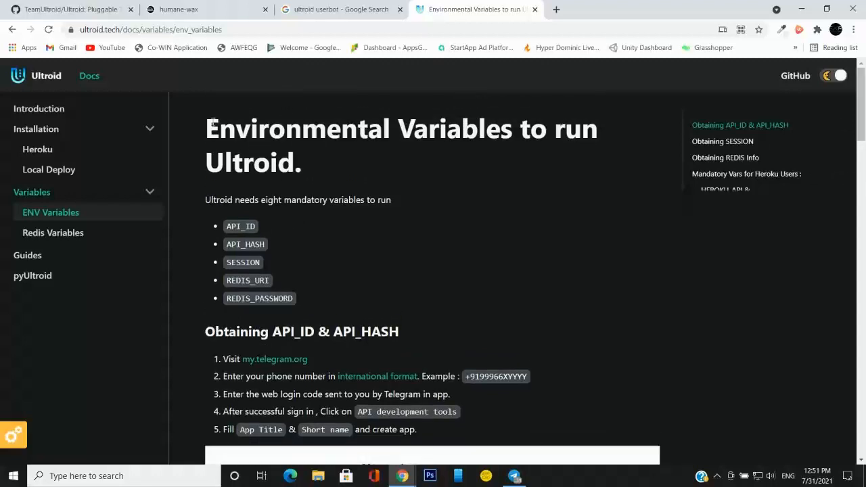
{"action": "left_click_drag", "start_coordinate": [209, 123], "coordinate": [305, 163]}
{"action": "left_click", "coordinate": [346, 216]}
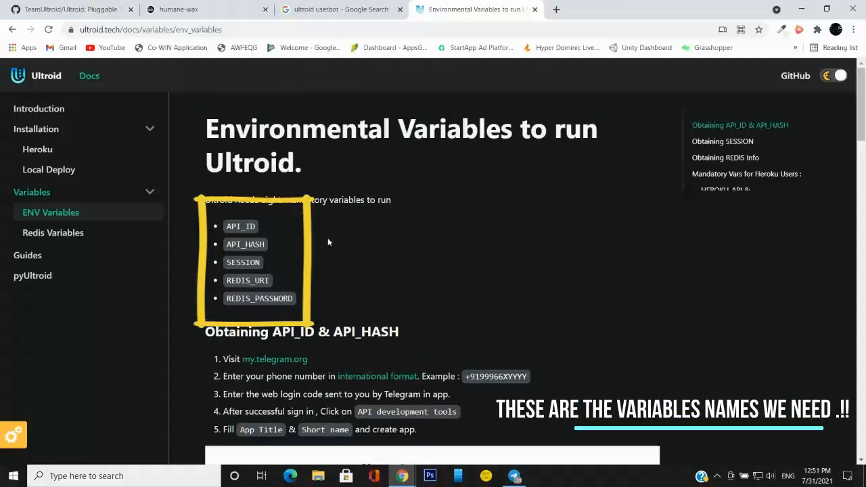
{"action": "left_click_drag", "start_coordinate": [258, 226], "coordinate": [227, 226]}
{"action": "key", "text": "ctrl+c"}
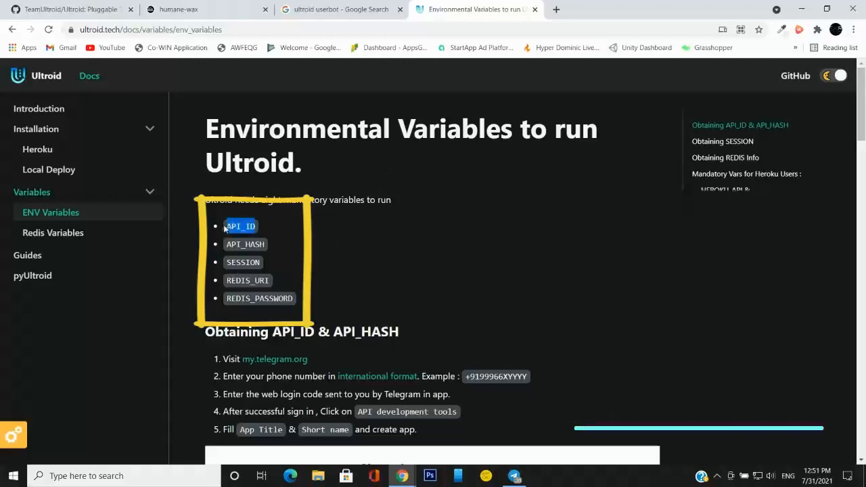
Paste API_ID into the Railway project's new variable Name field.
{"action": "left_click", "coordinate": [338, 8]}
{"action": "left_click", "coordinate": [202, 9]}
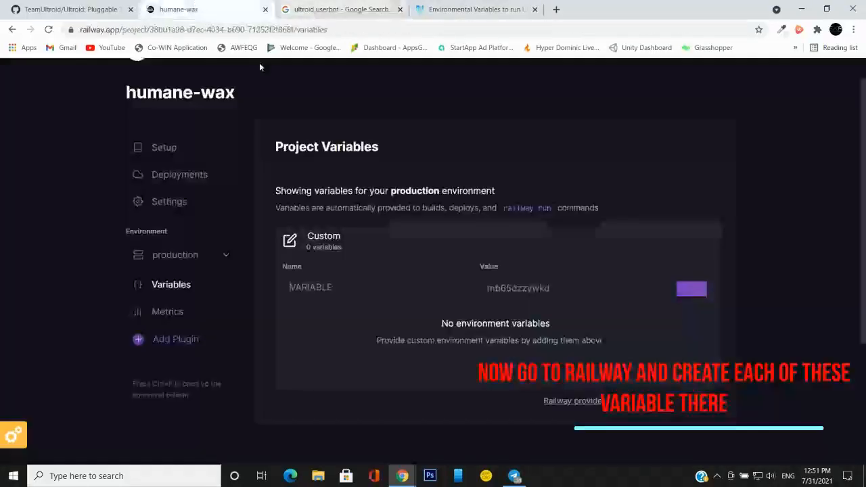
{"action": "left_click", "coordinate": [357, 285]}
{"action": "key", "text": "ctrl+v"}
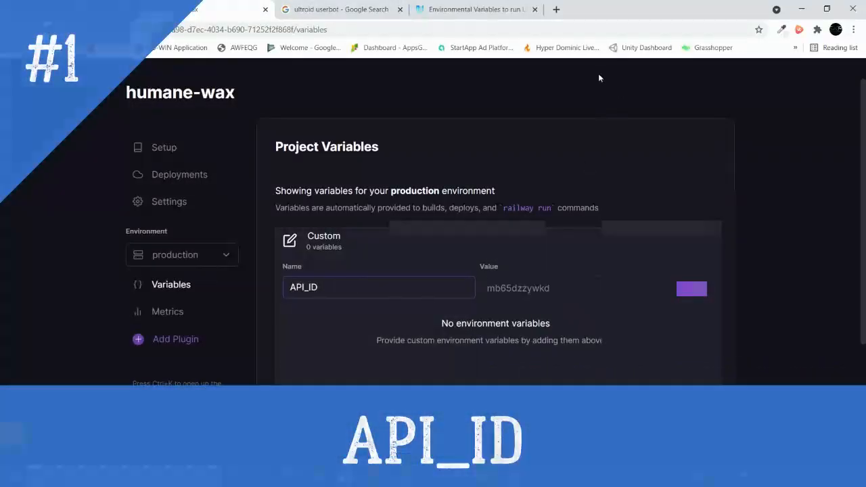
{"action": "left_click", "coordinate": [555, 10]}
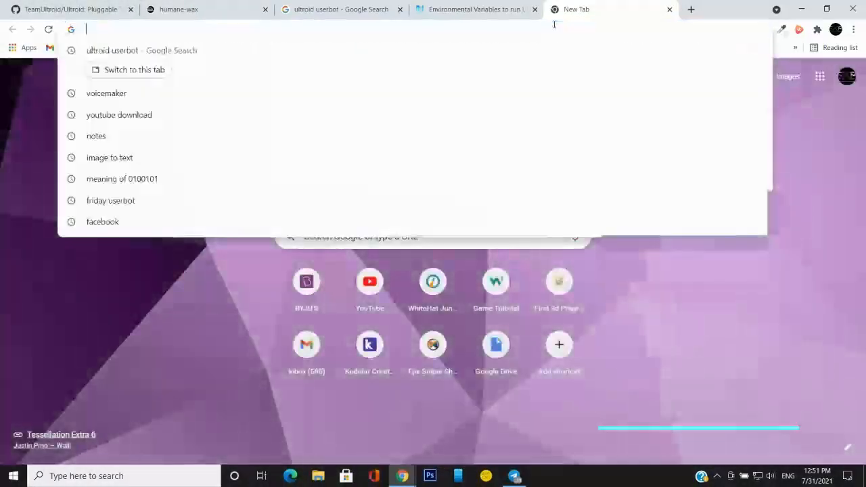
Sign in to my.telegram.org with the Telegram login code and open API development tools.
{"action": "type", "text": "telegra.ph/Vc-Commands-07-17-2"}
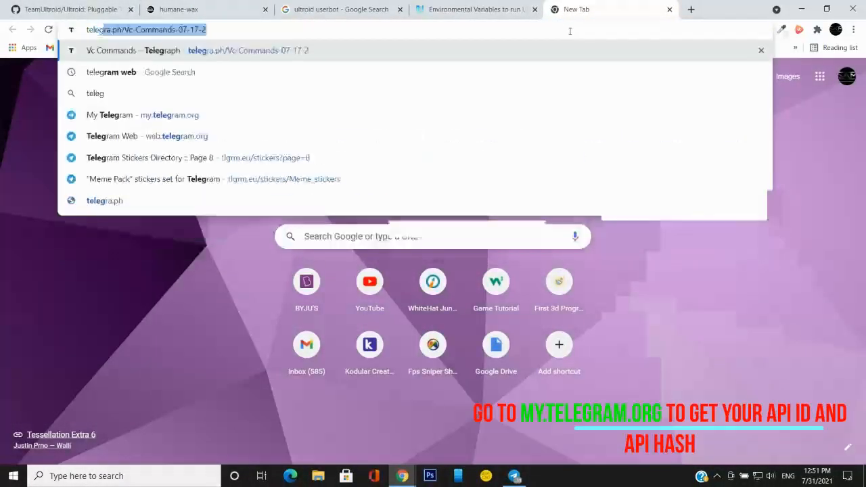
{"action": "left_click", "coordinate": [323, 116]}
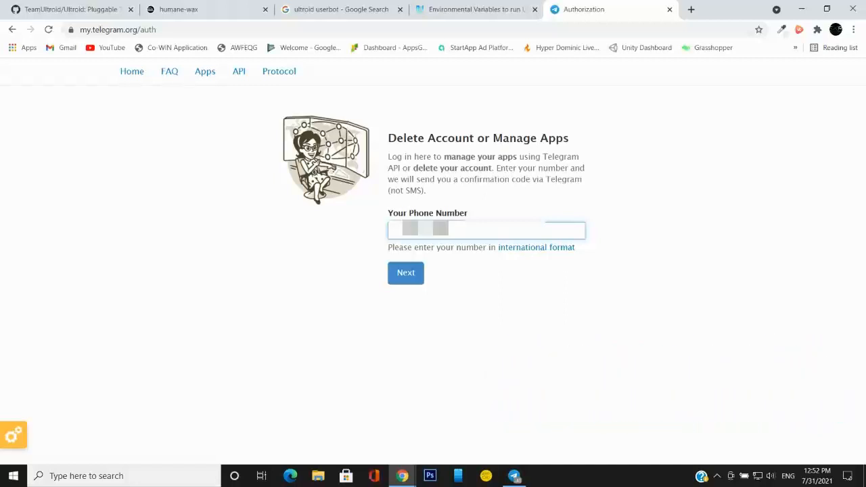
{"action": "key", "text": "Return"}
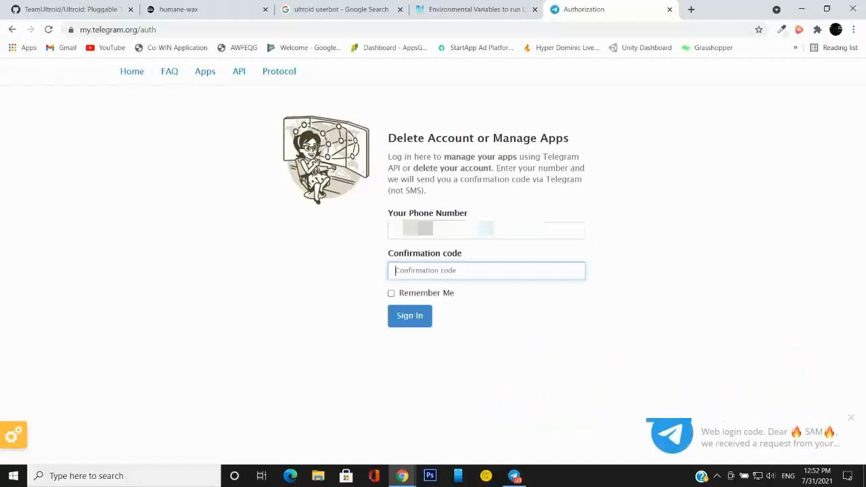
{"action": "left_click", "coordinate": [734, 429]}
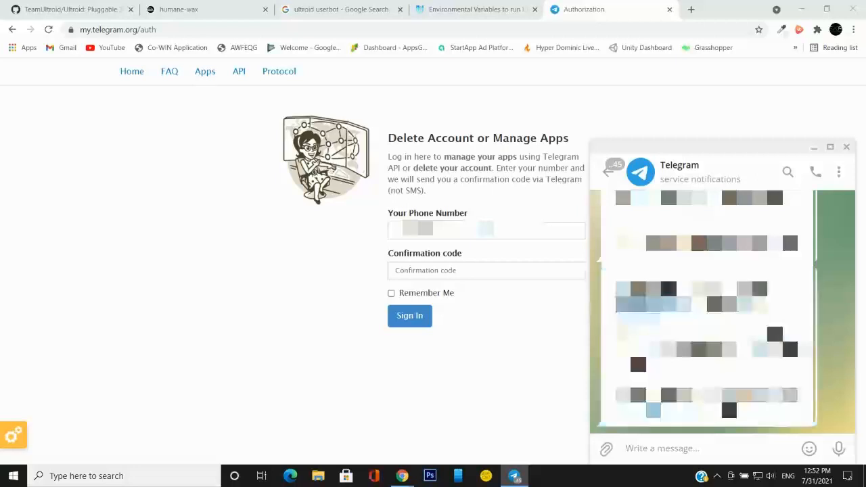
{"action": "left_click", "coordinate": [471, 271]}
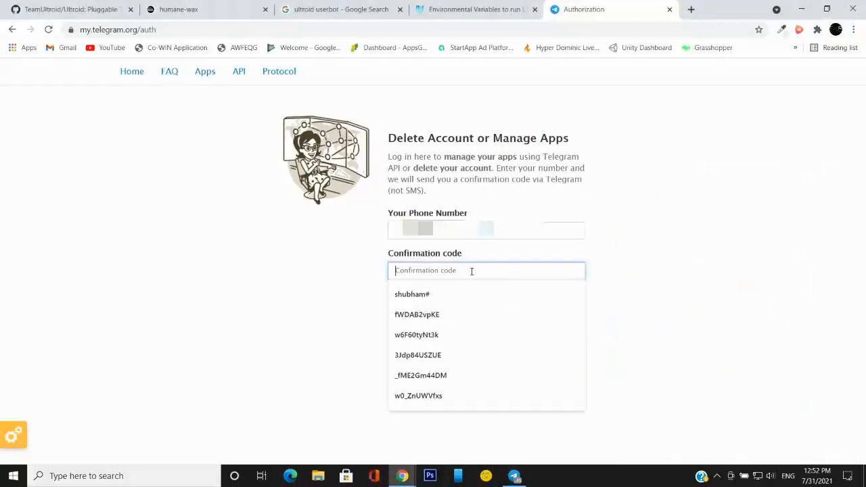
{"action": "left_click", "coordinate": [413, 315]}
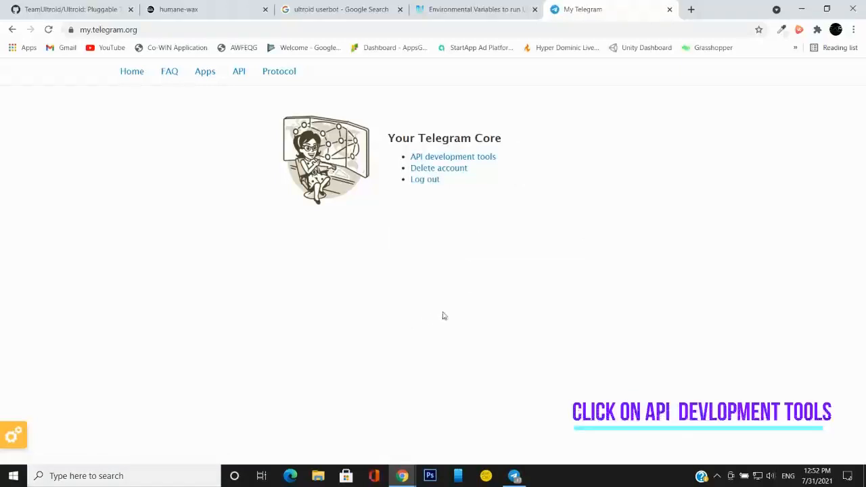
{"action": "left_click", "coordinate": [480, 164]}
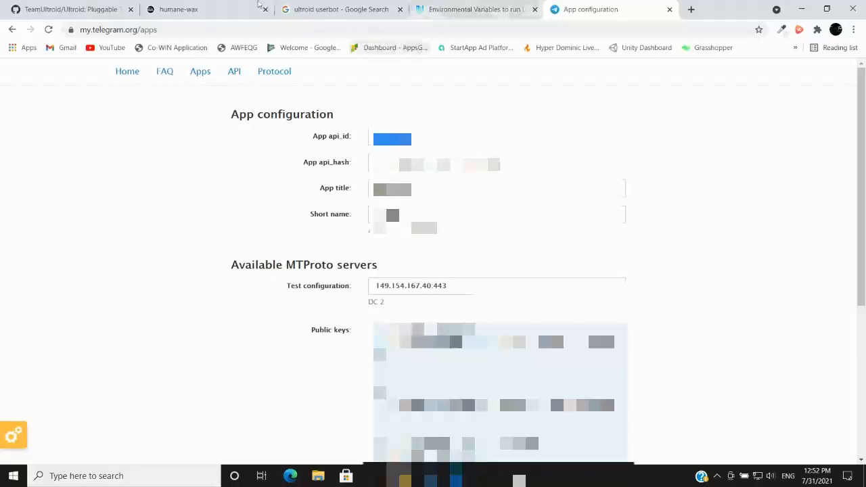
{"action": "left_click", "coordinate": [203, 9]}
Paste the copied api_id as API_ID's value and add the variable.
{"action": "left_click", "coordinate": [518, 287]}
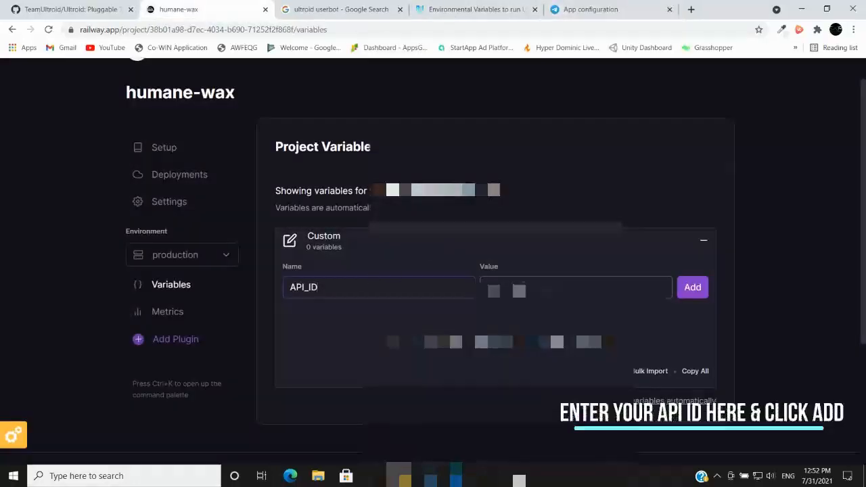
{"action": "key", "text": "ctrl+v"}
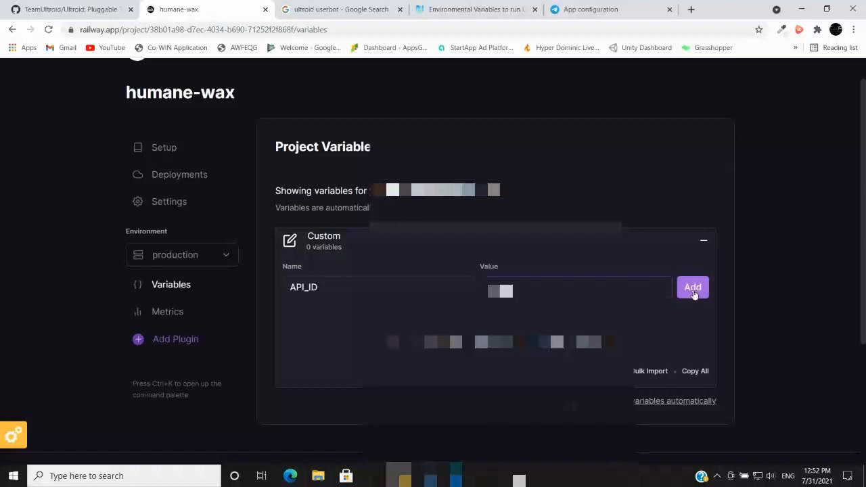
{"action": "left_click", "coordinate": [693, 288]}
{"action": "left_click", "coordinate": [318, 283]}
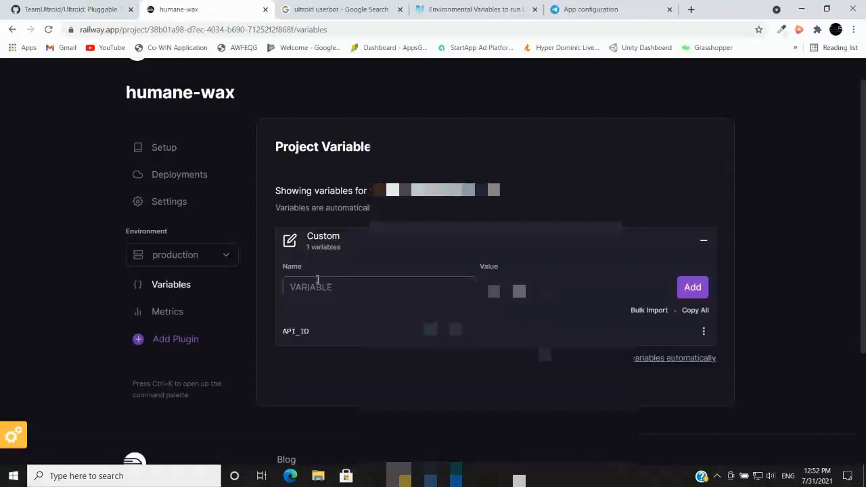
Copy API_HASH from the Ultroid docs into the next variable's Name field.
{"action": "left_click", "coordinate": [457, 17]}
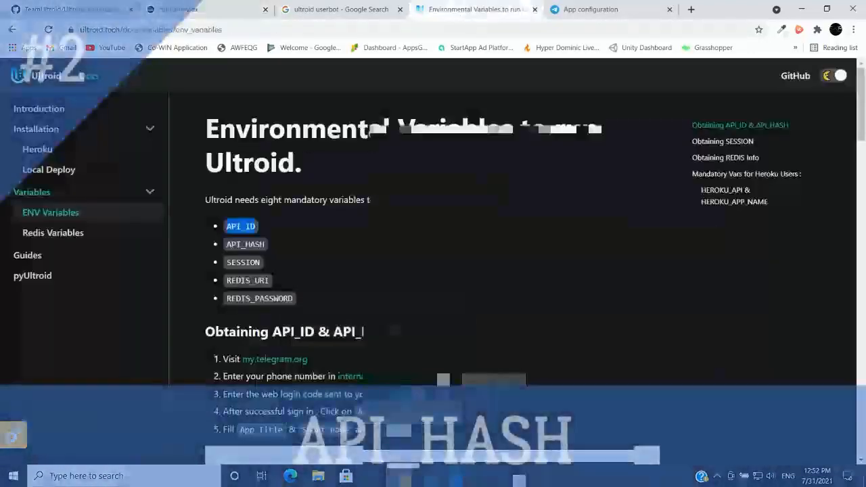
{"action": "left_click_drag", "start_coordinate": [266, 245], "coordinate": [226, 247]}
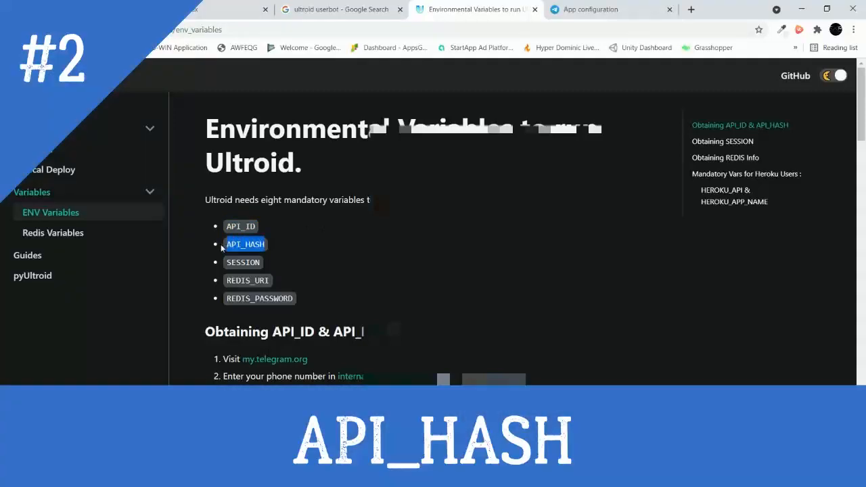
{"action": "key", "text": "ctrl+c"}
{"action": "left_click", "coordinate": [179, 9]}
{"action": "left_click", "coordinate": [333, 283]}
{"action": "key", "text": "ctrl+v"}
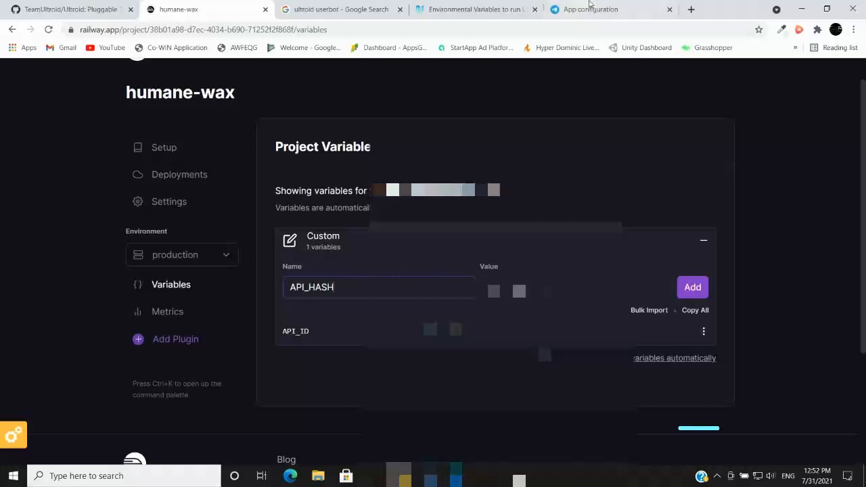
Fill API_HASH's value with the app's api_hash from my.telegram.org and add it.
{"action": "left_click", "coordinate": [580, 9]}
{"action": "left_click_drag", "start_coordinate": [513, 164], "coordinate": [374, 164]}
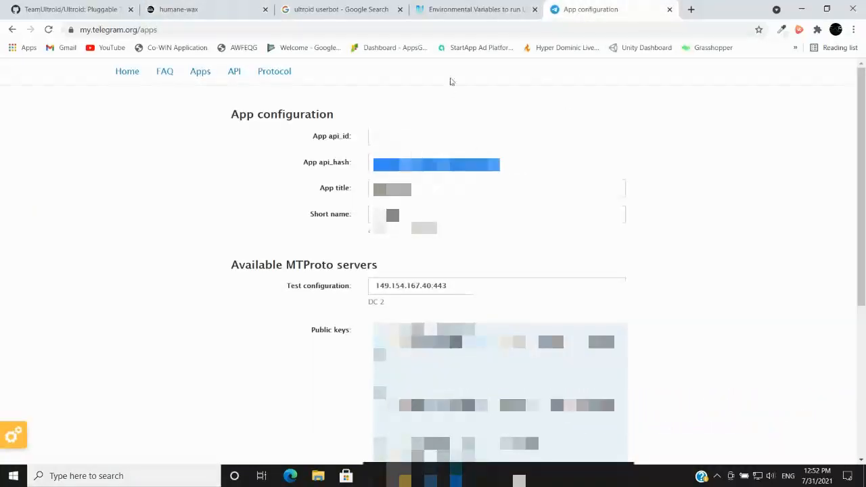
{"action": "left_click", "coordinate": [218, 5]}
{"action": "left_click", "coordinate": [509, 287]}
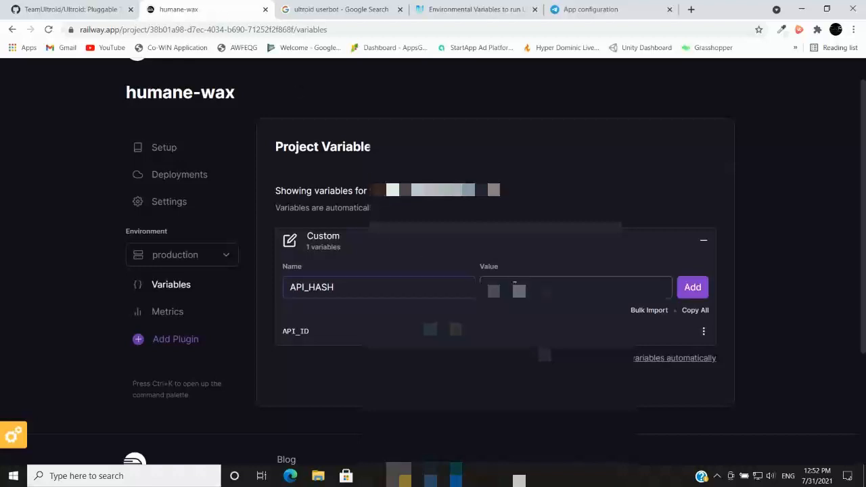
{"action": "key", "text": "ctrl+v"}
{"action": "left_click", "coordinate": [691, 287]}
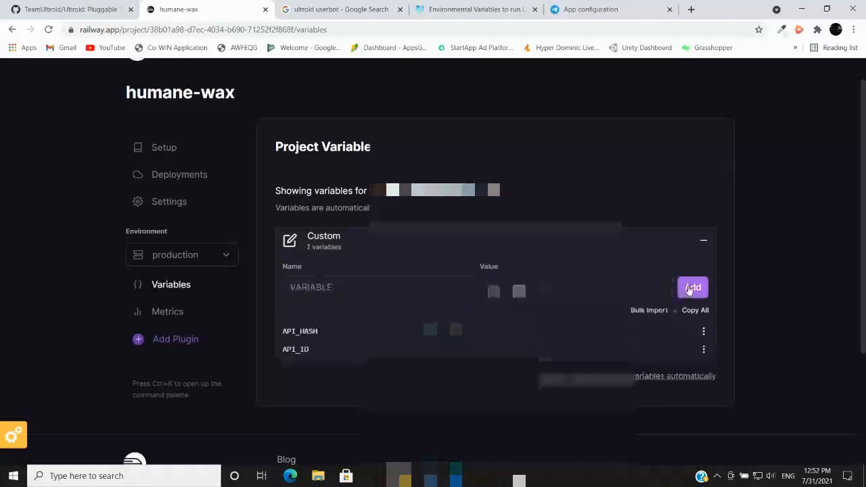
{"action": "left_click", "coordinate": [453, 9]}
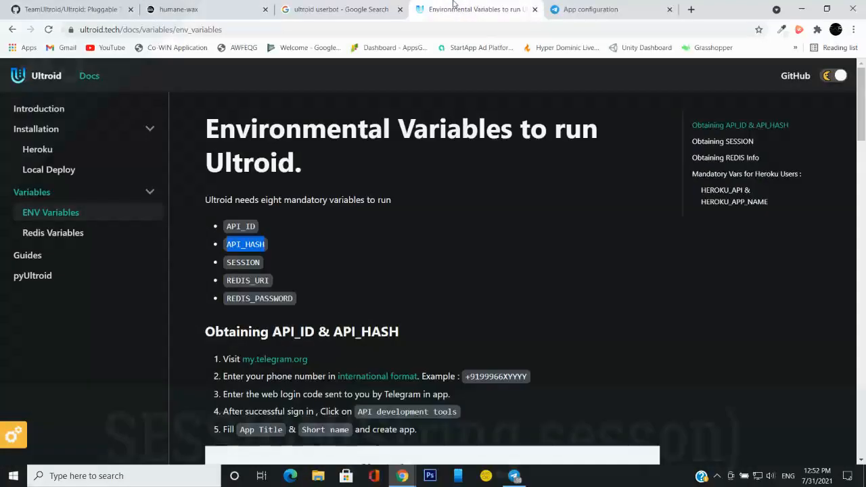
Highlight the SESSION variable name on the Ultroid environment-variables page.
{"action": "left_click_drag", "start_coordinate": [262, 263], "coordinate": [219, 264]}
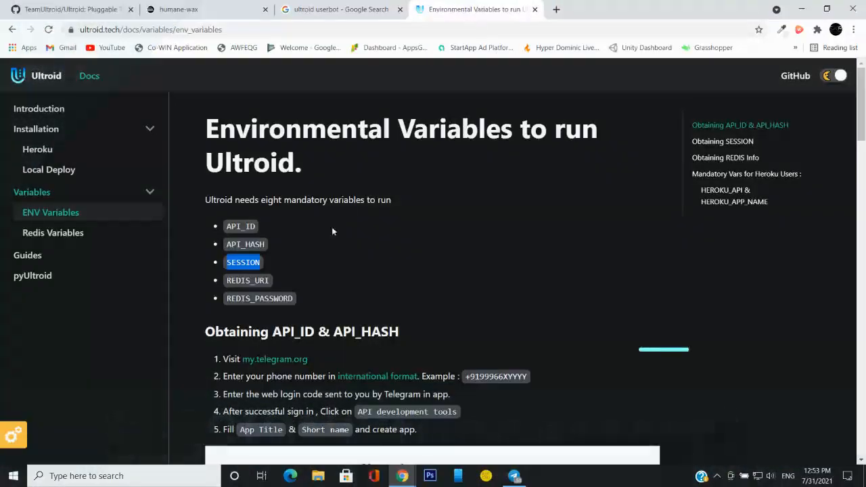
{"action": "left_click", "coordinate": [263, 260]}
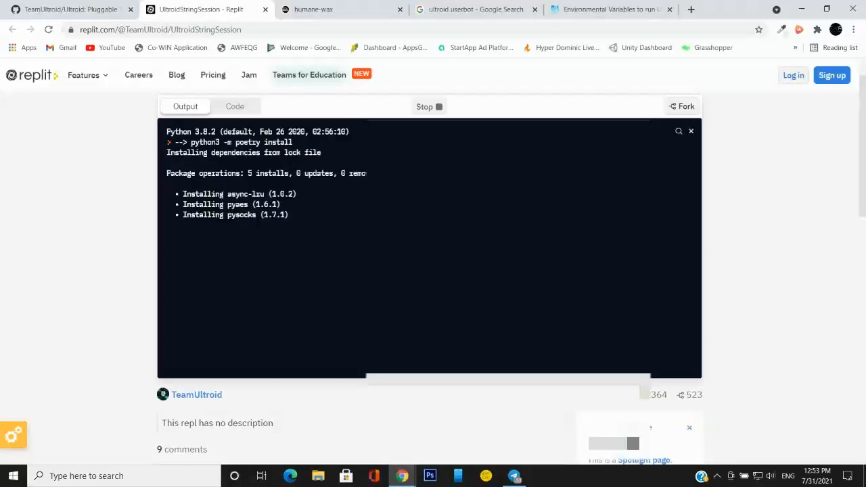
Open my.telegram.org in a new tab and bring up its App configuration page.
{"action": "left_click", "coordinate": [692, 10]}
{"action": "type", "text": "my.telegram.org"}
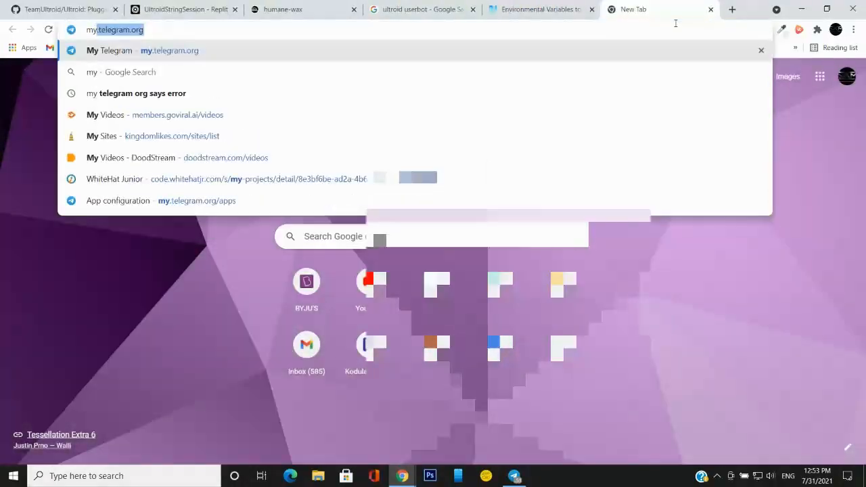
{"action": "key", "text": "Return"}
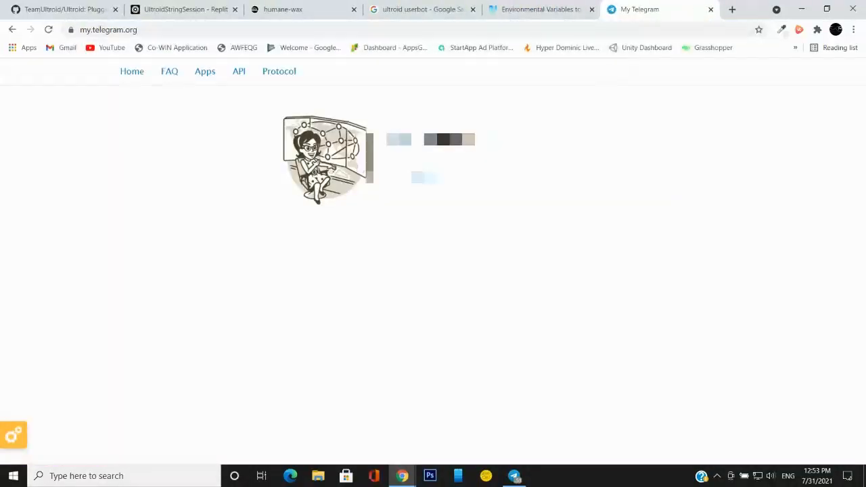
{"action": "left_click", "coordinate": [179, 10]}
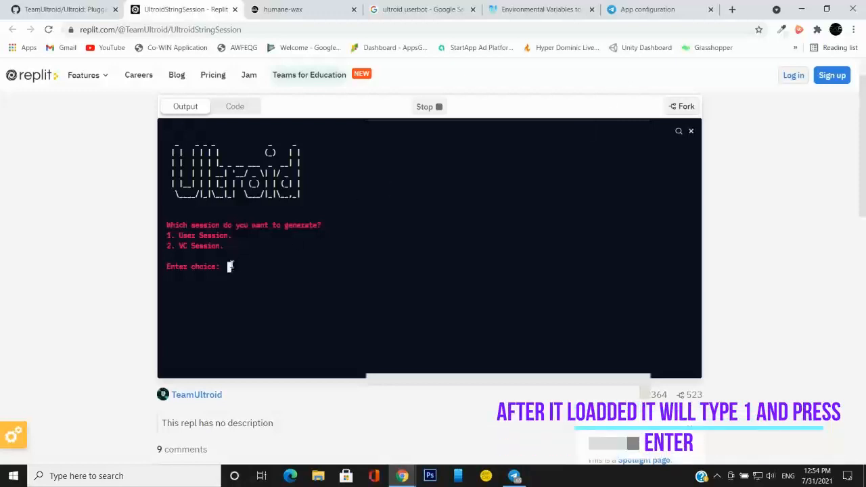
Enter choice 1 (User Session) at the session generator's prompt.
{"action": "type", "text": "1"}
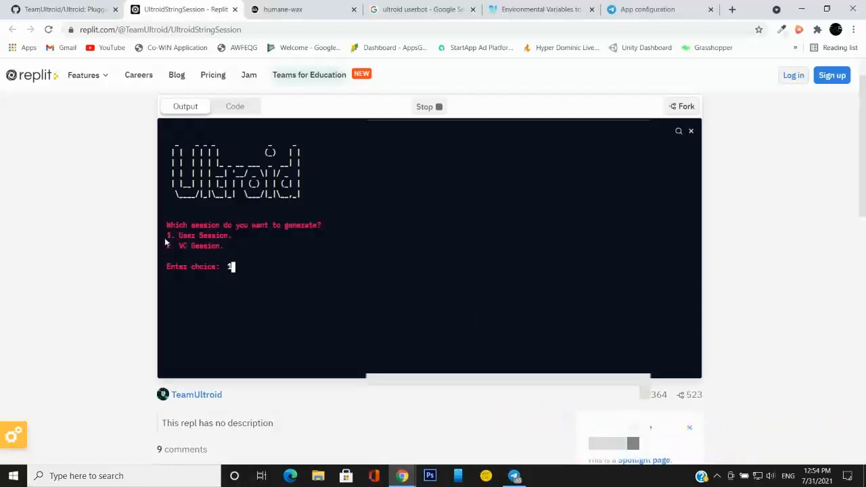
{"action": "left_click_drag", "start_coordinate": [169, 236], "coordinate": [239, 237]}
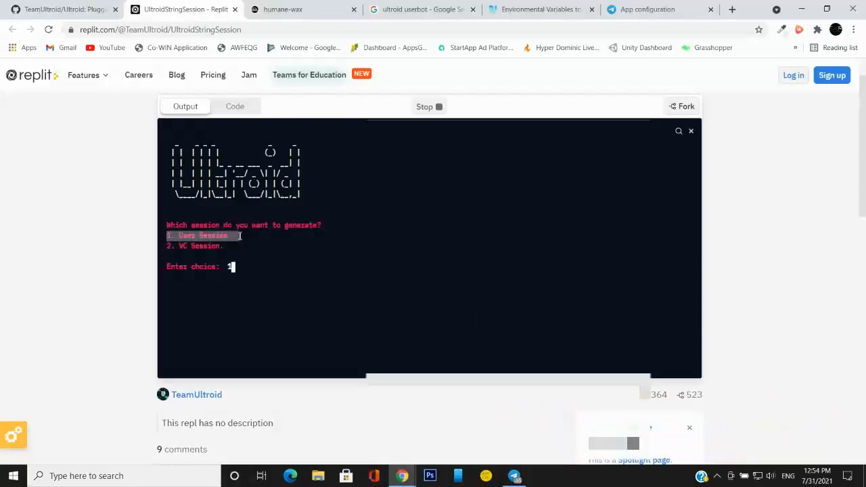
{"action": "left_click", "coordinate": [170, 236]}
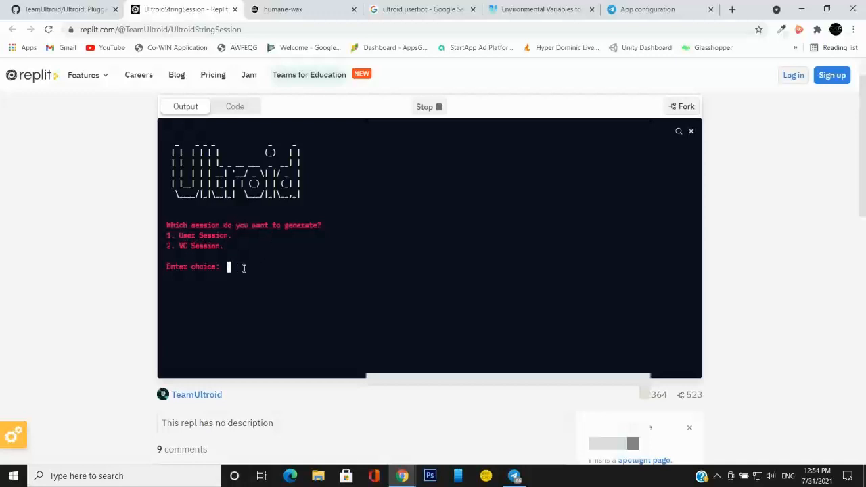
{"action": "type", "text": "1"}
{"action": "key", "text": "Return"}
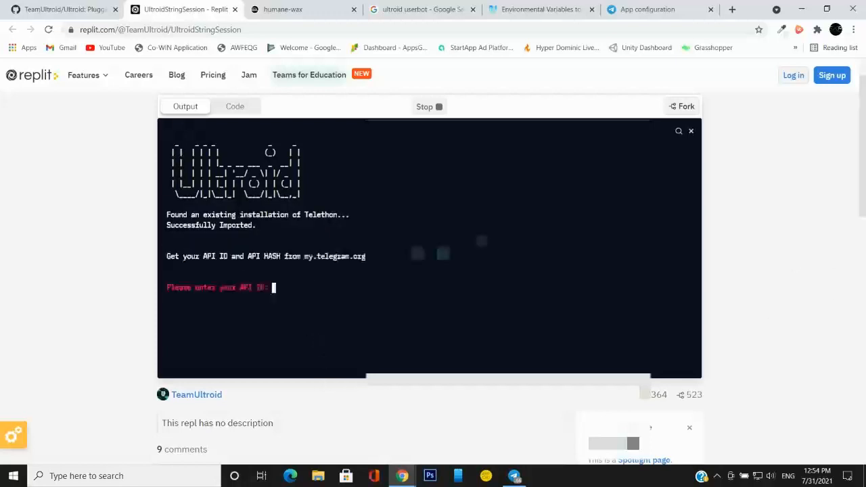
Paste the api_id at the generator's API ID prompt and submit it.
{"action": "left_click_drag", "start_coordinate": [240, 288], "coordinate": [266, 288]}
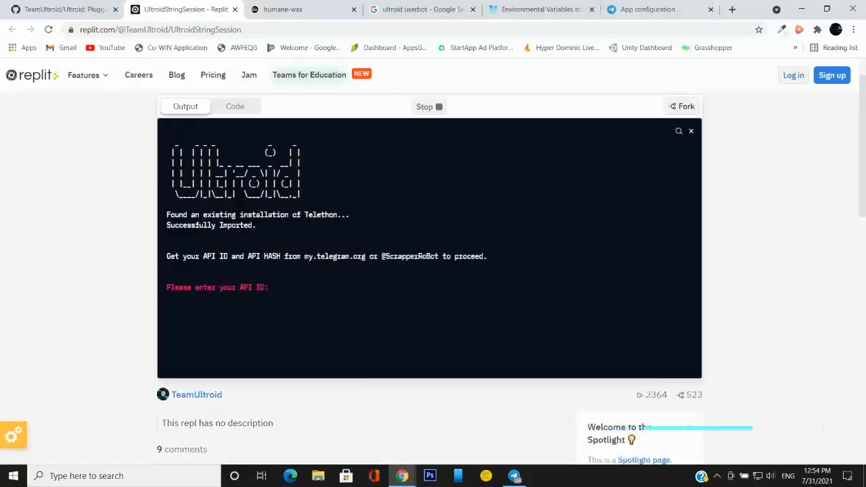
{"action": "right_click", "coordinate": [283, 116]}
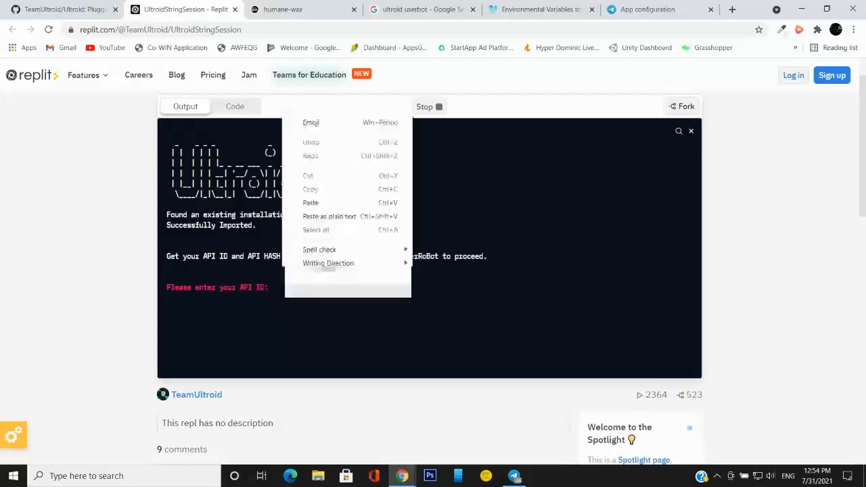
{"action": "left_click", "coordinate": [314, 201]}
{"action": "key", "text": "Return"}
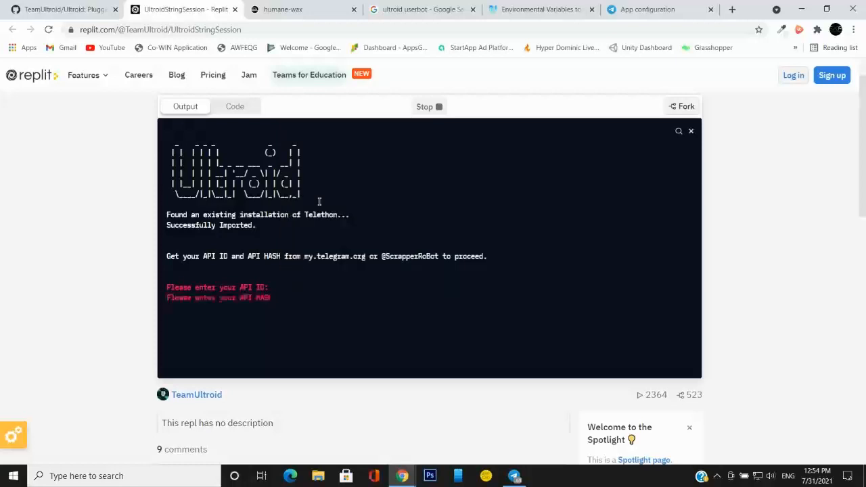
Paste the api_hash at the API HASH prompt and start entering the login details.
{"action": "left_click_drag", "start_coordinate": [241, 300], "coordinate": [270, 300]}
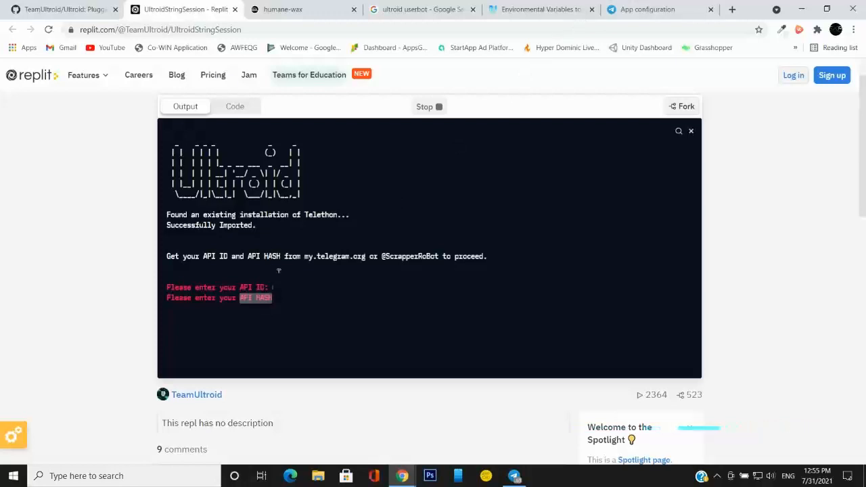
{"action": "right_click", "coordinate": [290, 120]}
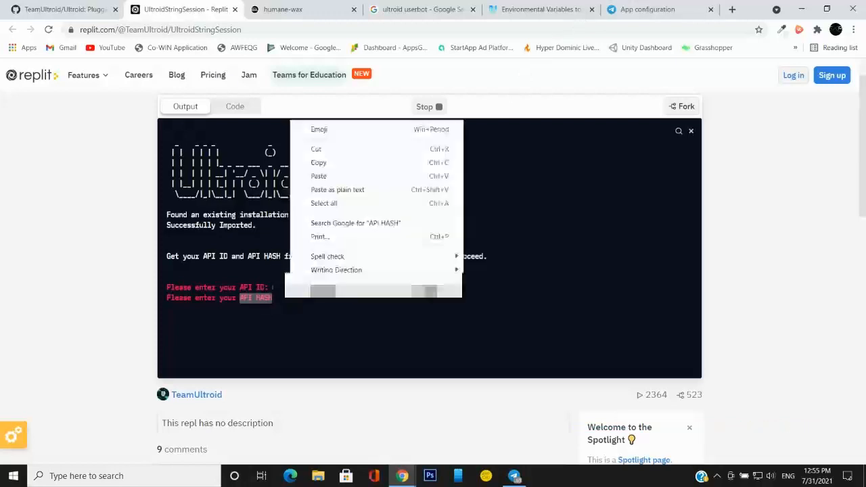
{"action": "left_click", "coordinate": [327, 177]}
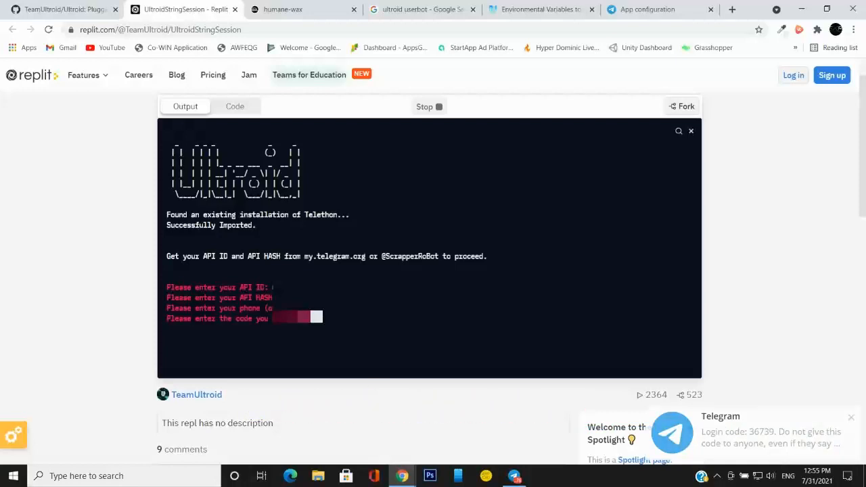
{"action": "type", "text": "3"}
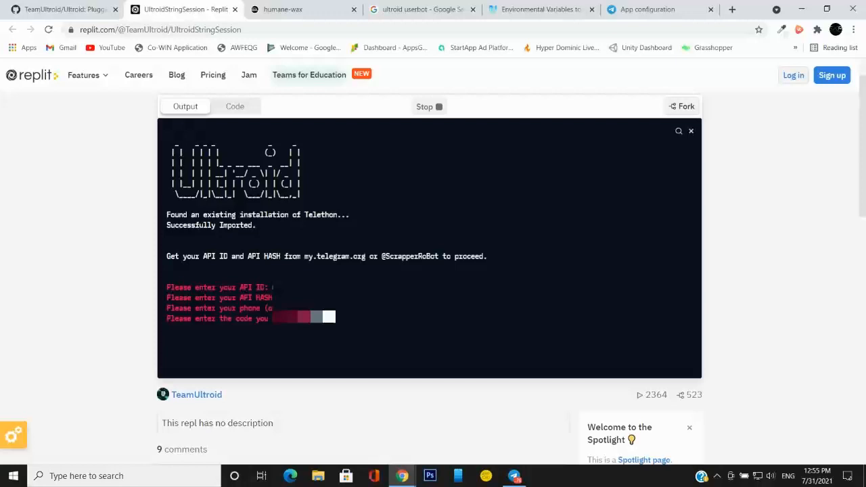
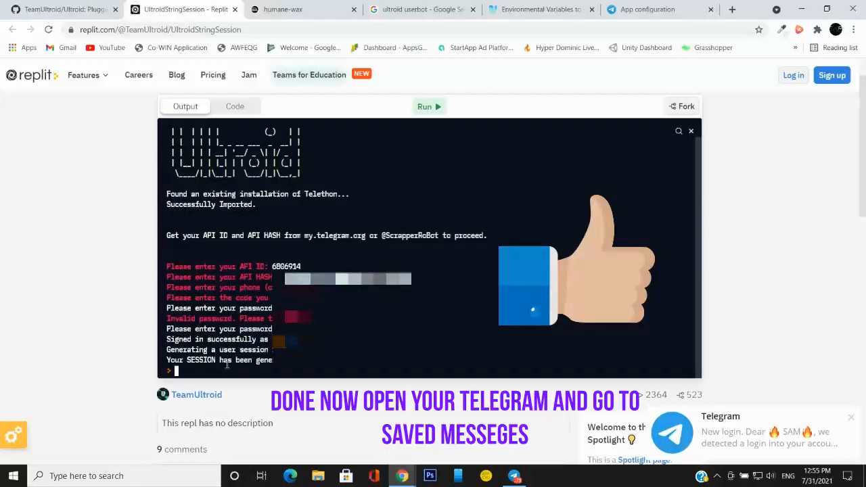
Highlight the 'Your SESSION has been generated' message in the terminal, then bring up Telegram Desktop.
{"action": "left_click_drag", "start_coordinate": [168, 360], "coordinate": [304, 364]}
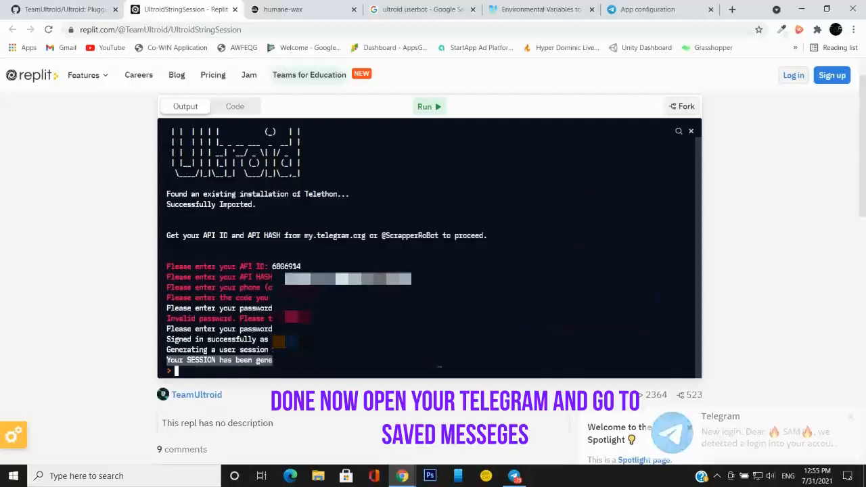
{"action": "left_click", "coordinate": [469, 369]}
{"action": "left_click", "coordinate": [516, 476]}
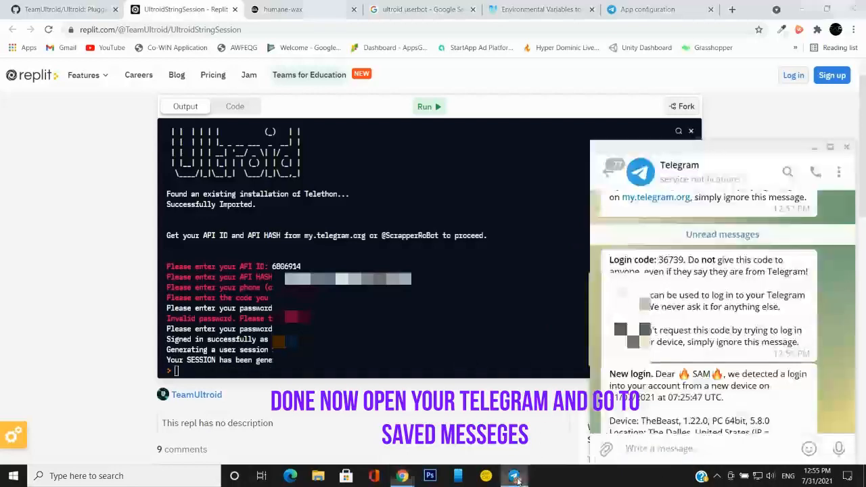
Search Telegram for 'saved' and open the Saved Messages chat.
{"action": "key", "text": "Escape"}
{"action": "left_click_drag", "start_coordinate": [684, 149], "coordinate": [465, 68]}
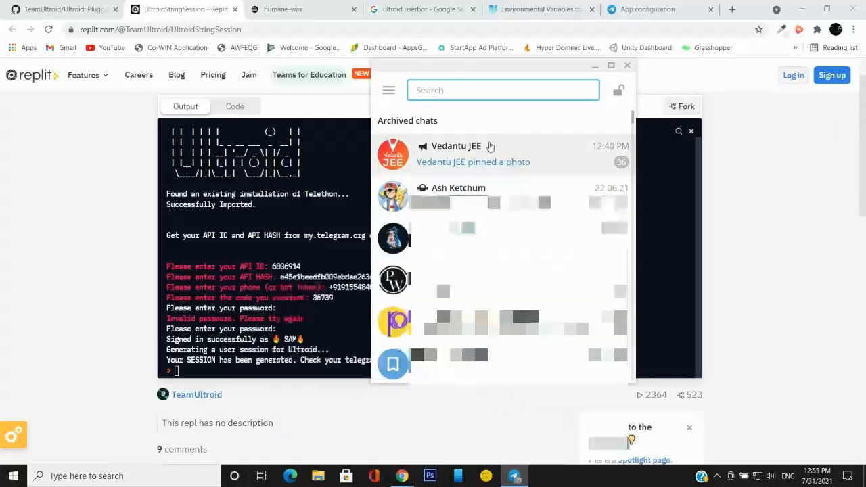
{"action": "type", "text": "saved"}
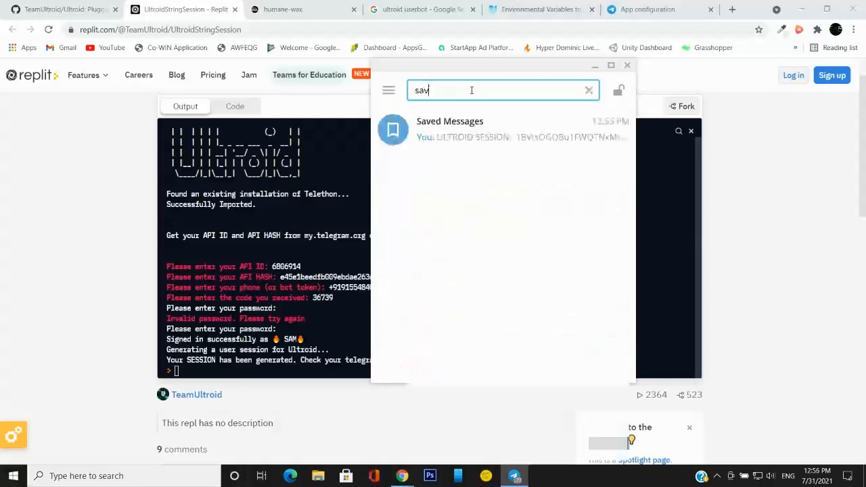
{"action": "left_click", "coordinate": [470, 124]}
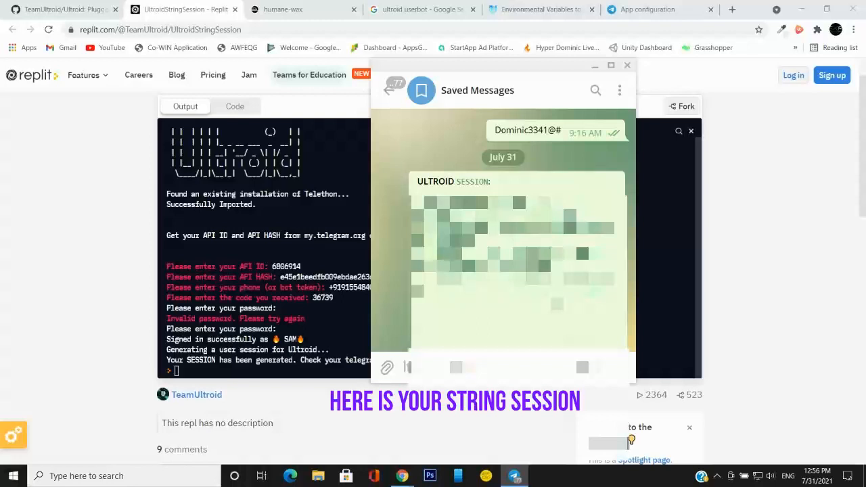
Select the full Ultroid session string, then return to the Railway project variables.
{"action": "left_click_drag", "start_coordinate": [437, 183], "coordinate": [533, 304]}
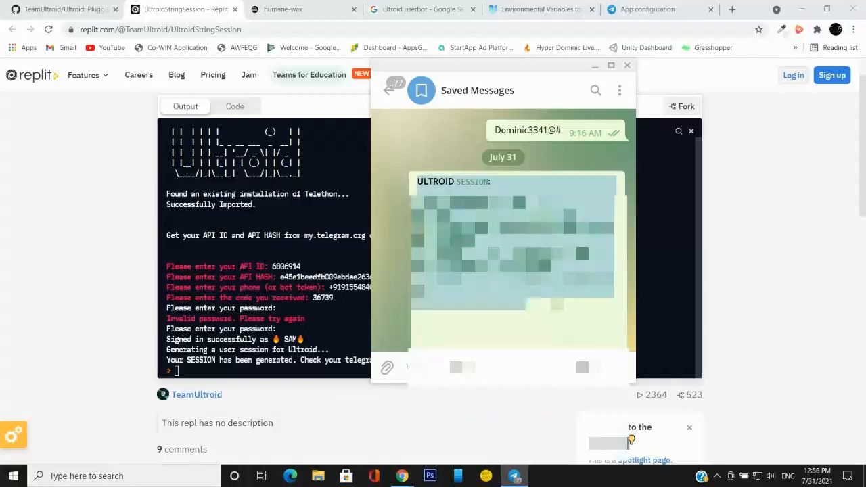
{"action": "left_click", "coordinate": [537, 197]}
{"action": "left_click_drag", "start_coordinate": [418, 199], "coordinate": [612, 305]}
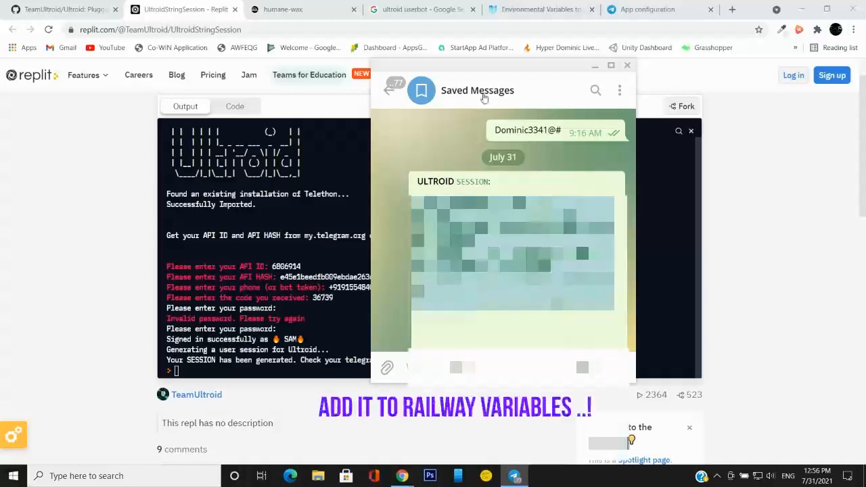
{"action": "left_click", "coordinate": [283, 9]}
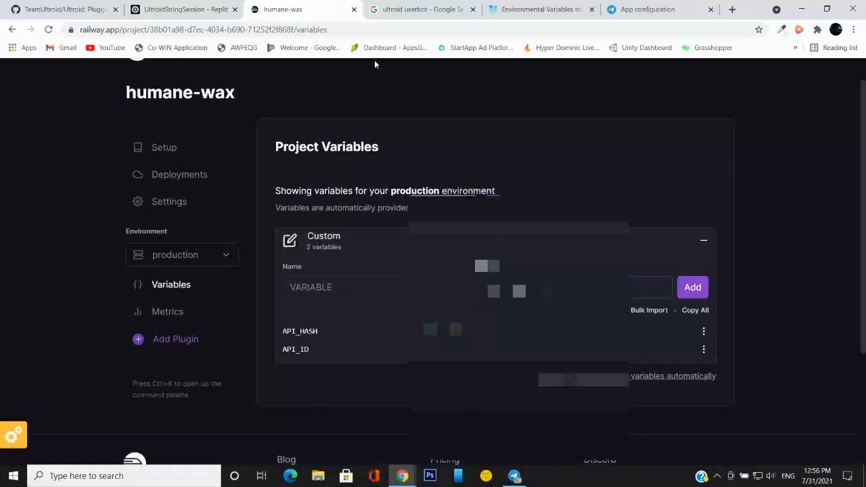
Copy SESSION from the Ultroid variables docs into Railway's new variable name field.
{"action": "left_click", "coordinate": [184, 9]}
{"action": "left_click", "coordinate": [430, 5]}
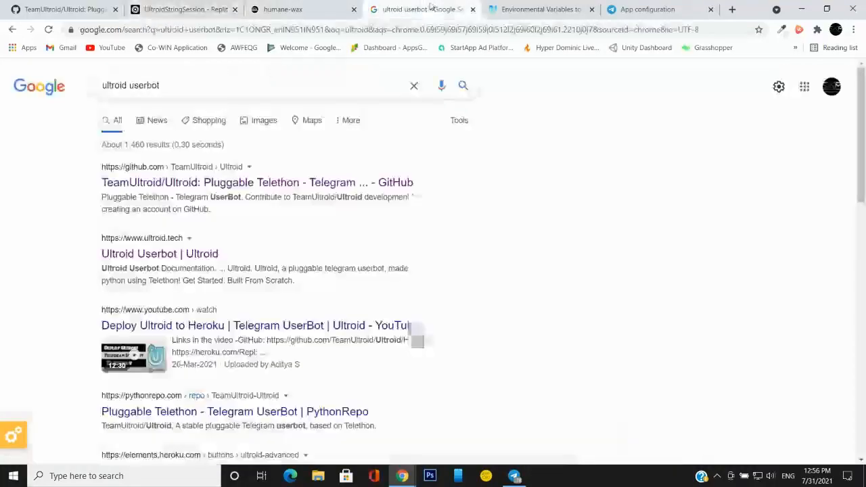
{"action": "left_click", "coordinate": [539, 9]}
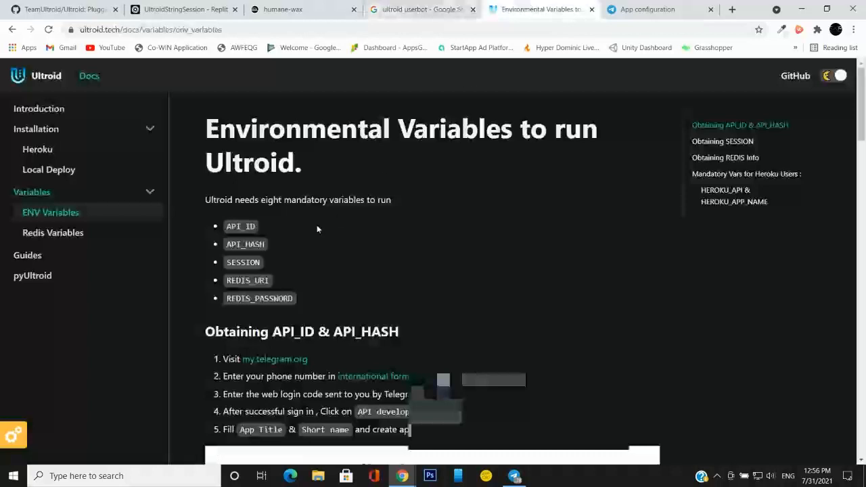
{"action": "double_click", "coordinate": [245, 264]}
{"action": "key", "text": "ctrl+c"}
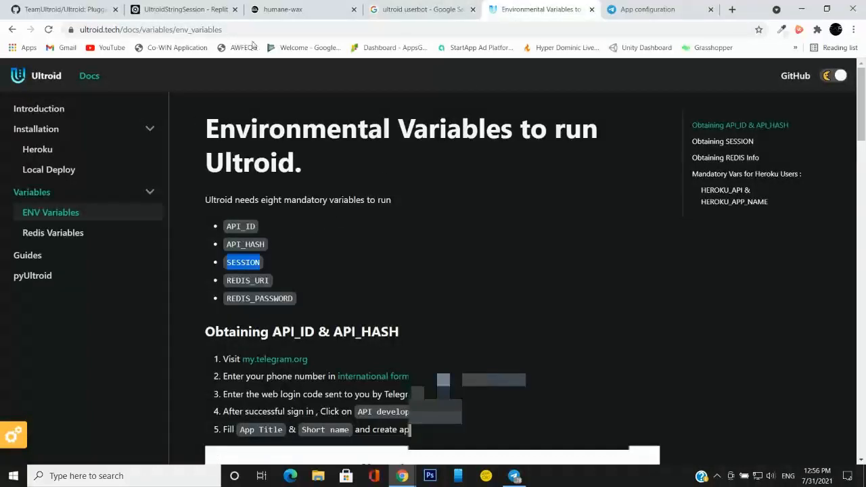
{"action": "left_click", "coordinate": [278, 9]}
{"action": "left_click", "coordinate": [342, 288]}
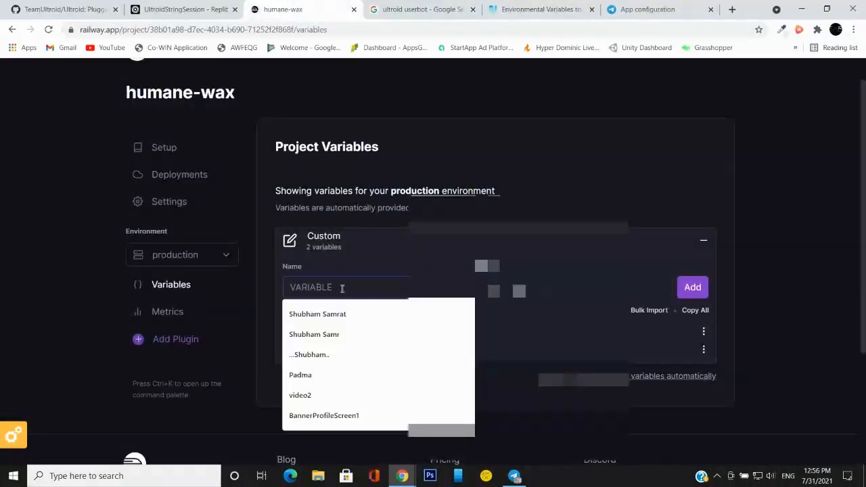
{"action": "key", "text": "ctrl+v"}
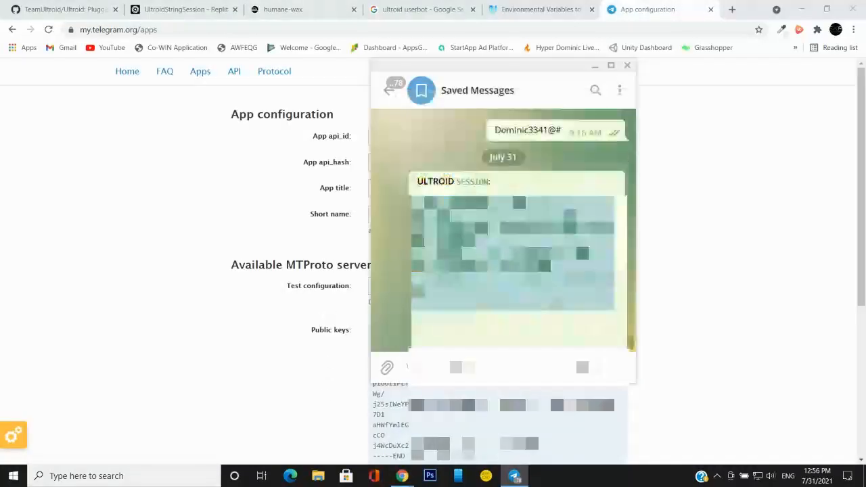
Paste the Telegram session string as SESSION's value and add the variable.
{"action": "right_click", "coordinate": [513, 261]}
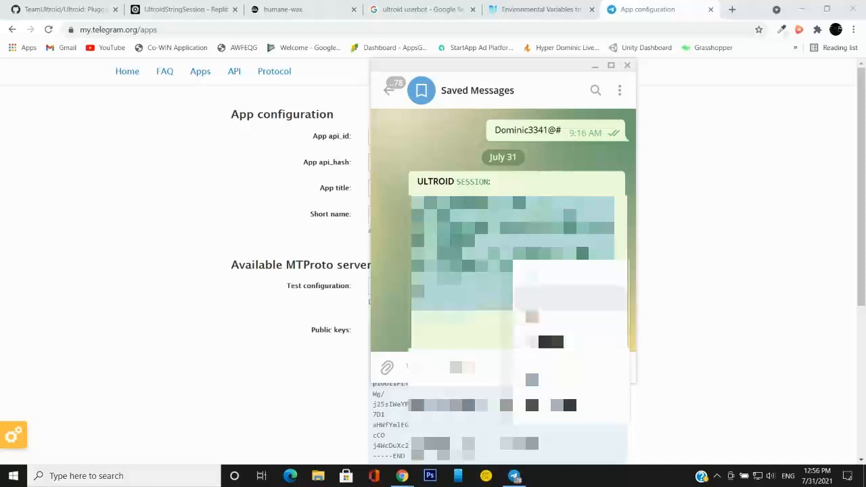
{"action": "left_click", "coordinate": [545, 324]}
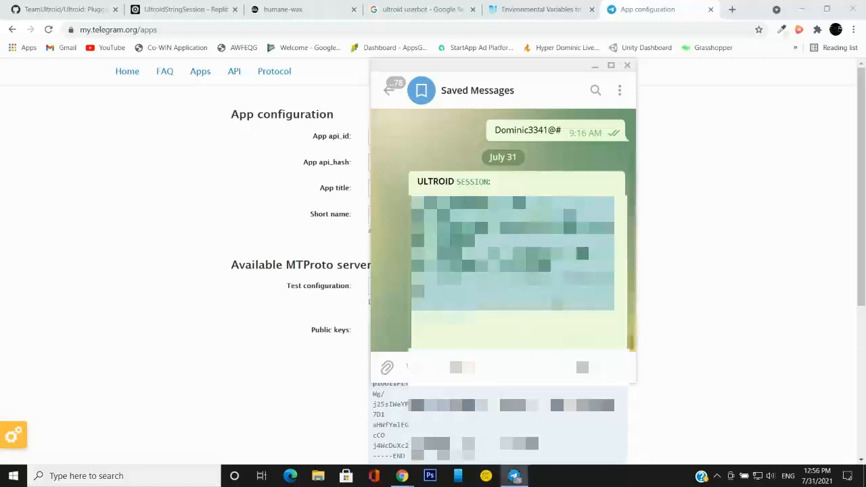
{"action": "left_click", "coordinate": [299, 11]}
{"action": "key", "text": "ctrl+v"}
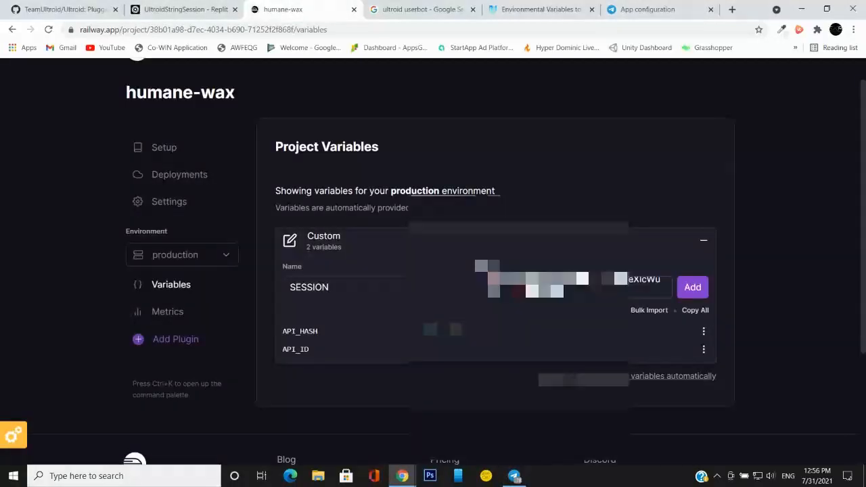
{"action": "left_click", "coordinate": [692, 287]}
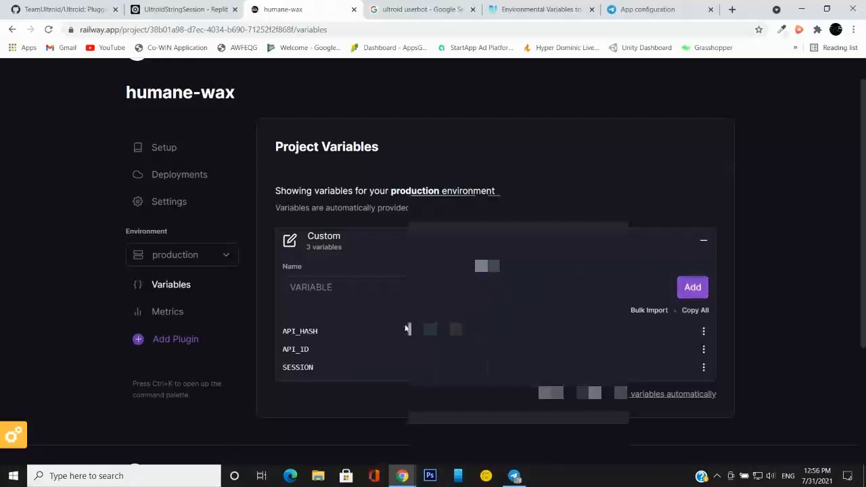
Copy REDIS_URI from the docs into the next variable name field.
{"action": "left_click", "coordinate": [535, 9]}
{"action": "double_click", "coordinate": [264, 280]}
{"action": "key", "text": "ctrl+c"}
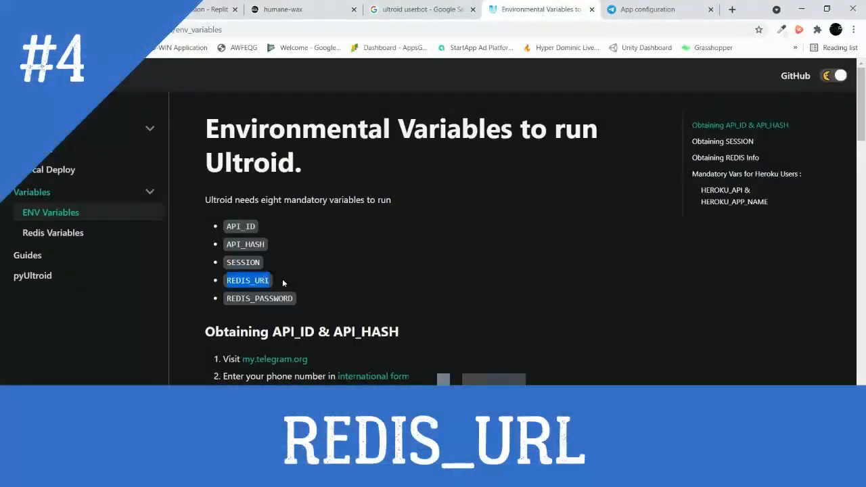
{"action": "left_click", "coordinate": [318, 11]}
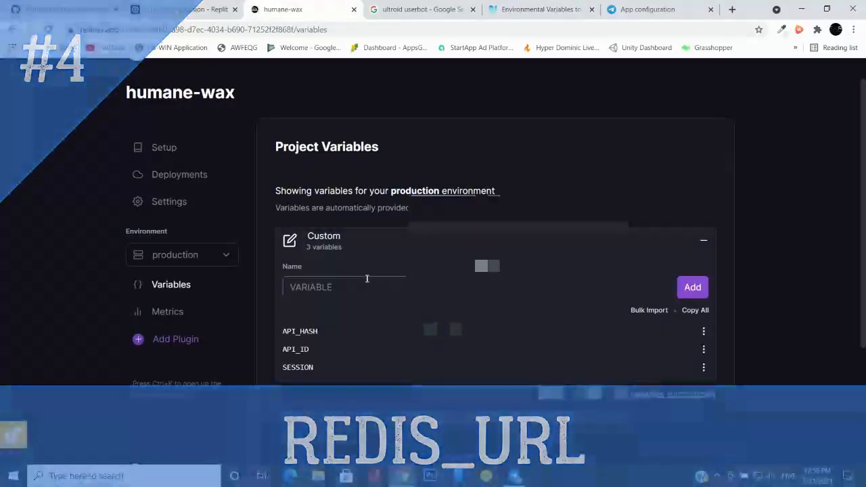
{"action": "left_click", "coordinate": [369, 280]}
{"action": "key", "text": "ctrl+v"}
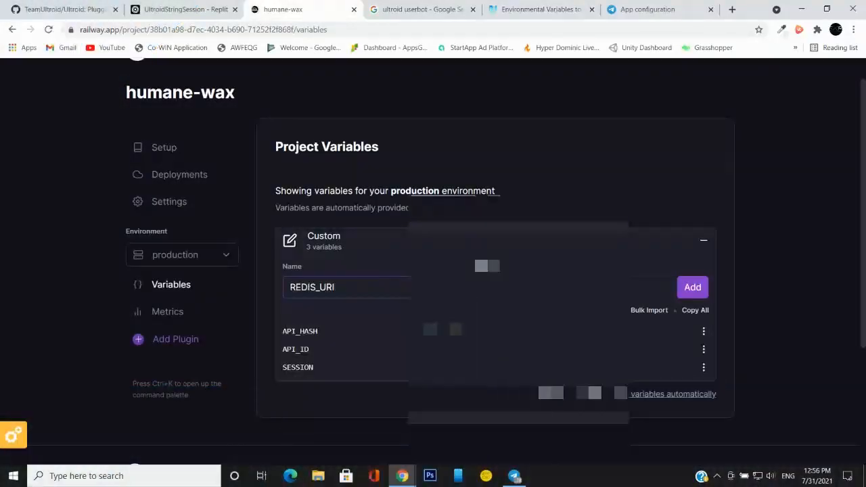
Search Google for redis and open the Redis Labs site in a new tab.
{"action": "left_click", "coordinate": [733, 10]}
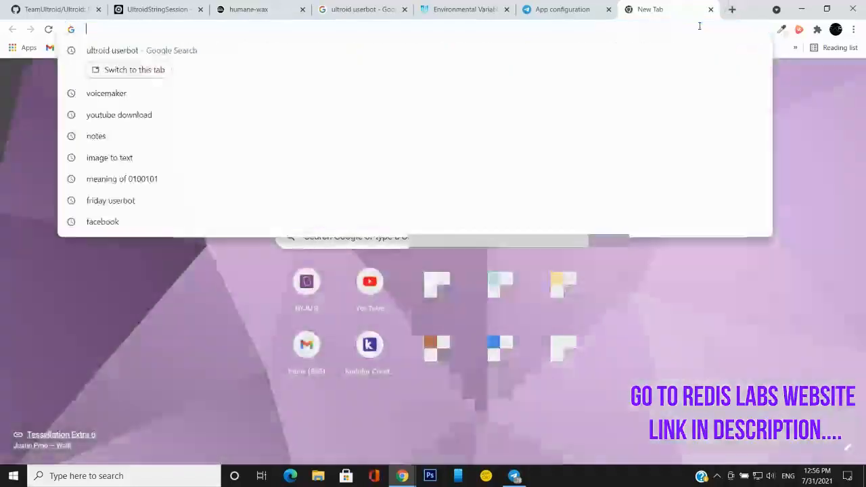
{"action": "type", "text": "redis"}
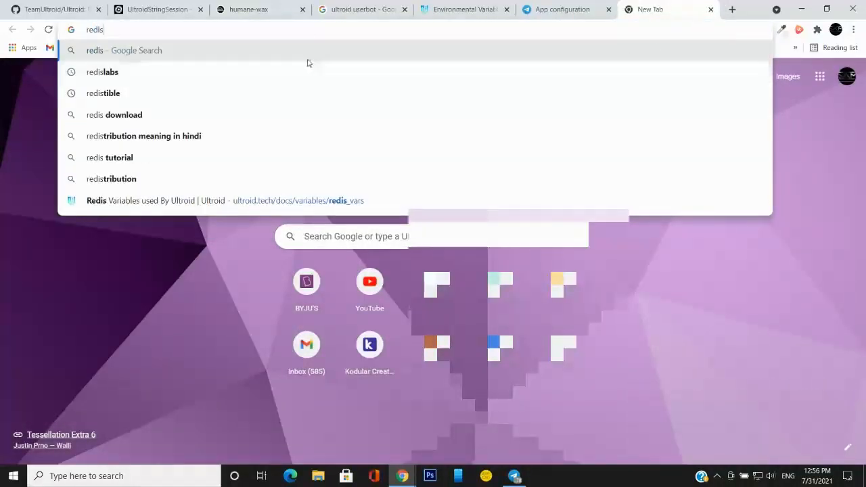
{"action": "left_click", "coordinate": [292, 73]}
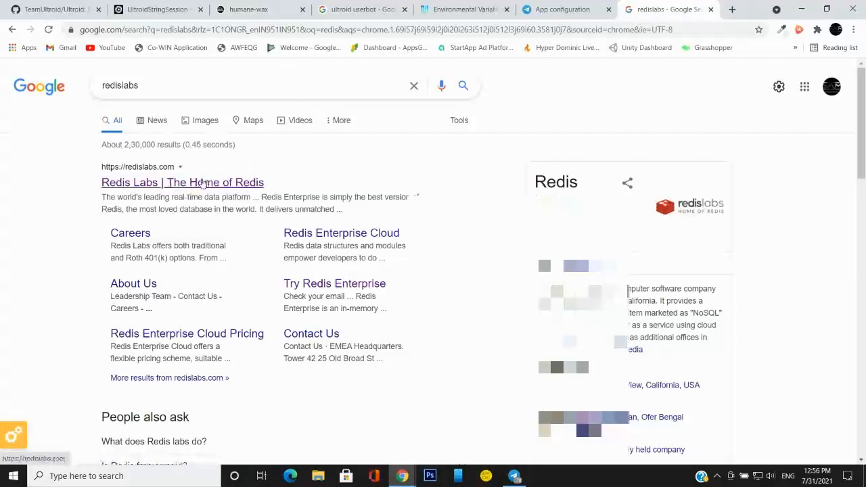
{"action": "right_click", "coordinate": [203, 185]}
{"action": "left_click", "coordinate": [230, 193]}
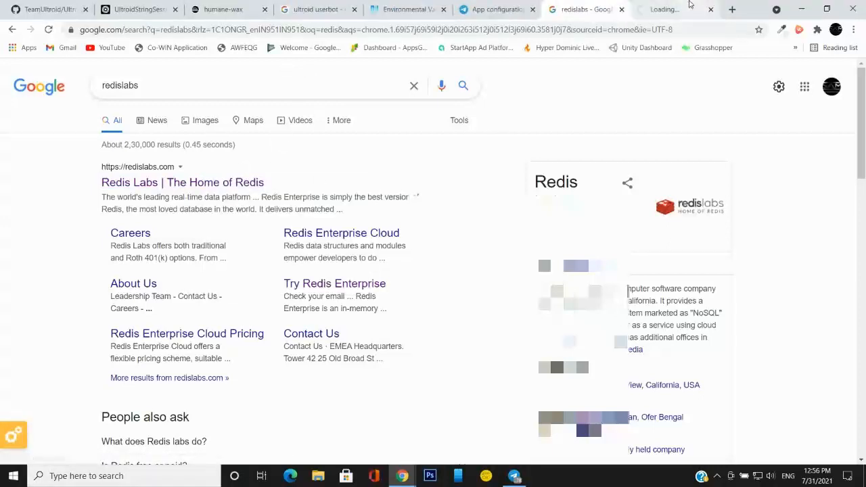
Close the leftover configuration and search tabs, then browse the Try Free signup form.
{"action": "left_click", "coordinate": [533, 10]}
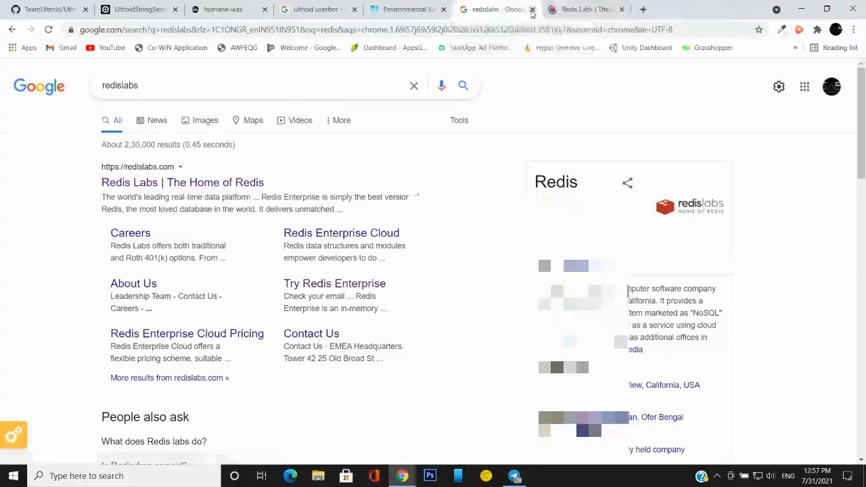
{"action": "left_click", "coordinate": [533, 10]}
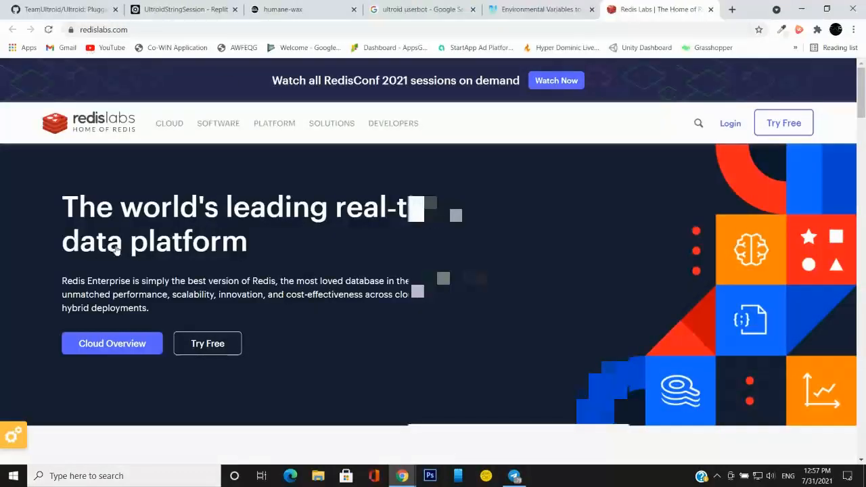
{"action": "left_click", "coordinate": [783, 126]}
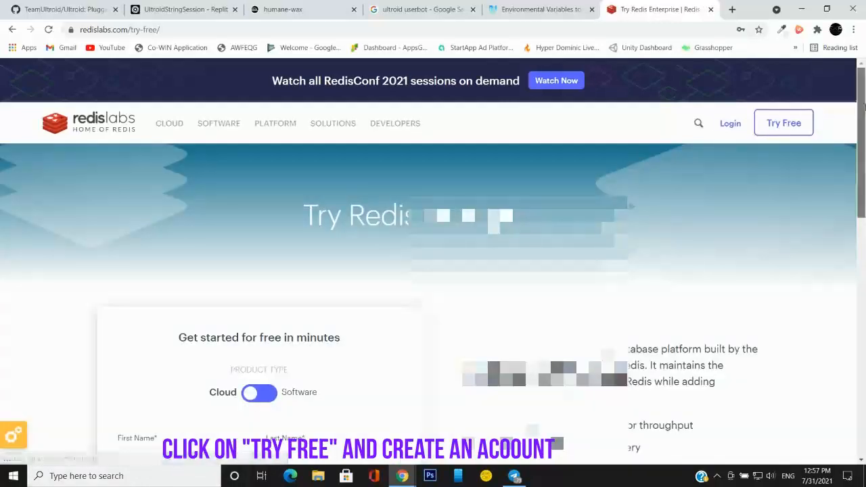
{"action": "scroll", "coordinate": [864, 227], "scroll_direction": "down", "scroll_amount": 5}
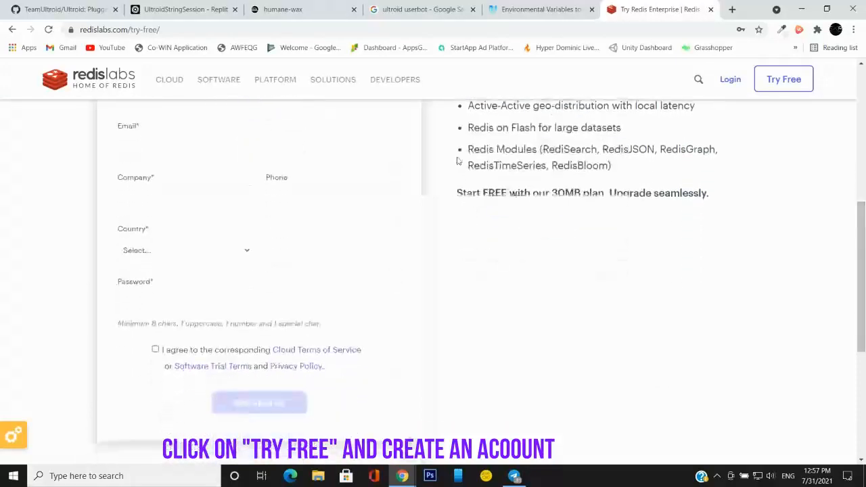
{"action": "scroll", "coordinate": [287, 250], "scroll_direction": "up", "scroll_amount": 2}
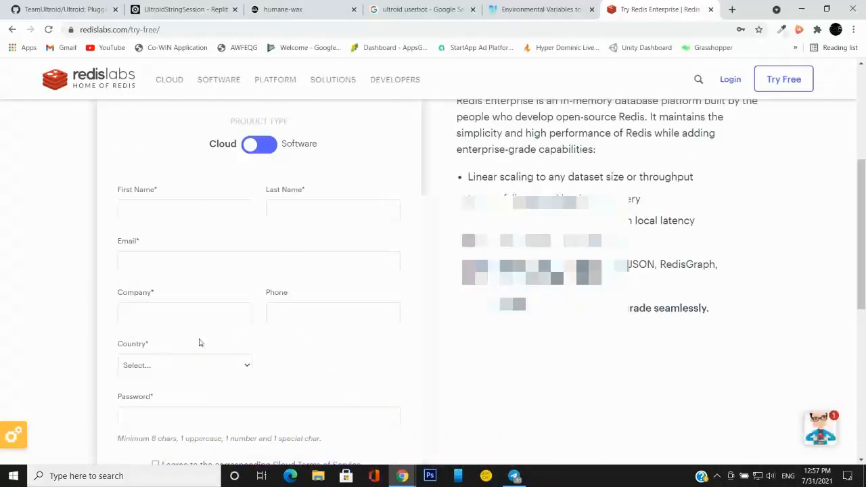
{"action": "scroll", "coordinate": [808, 277], "scroll_direction": "down", "scroll_amount": 3}
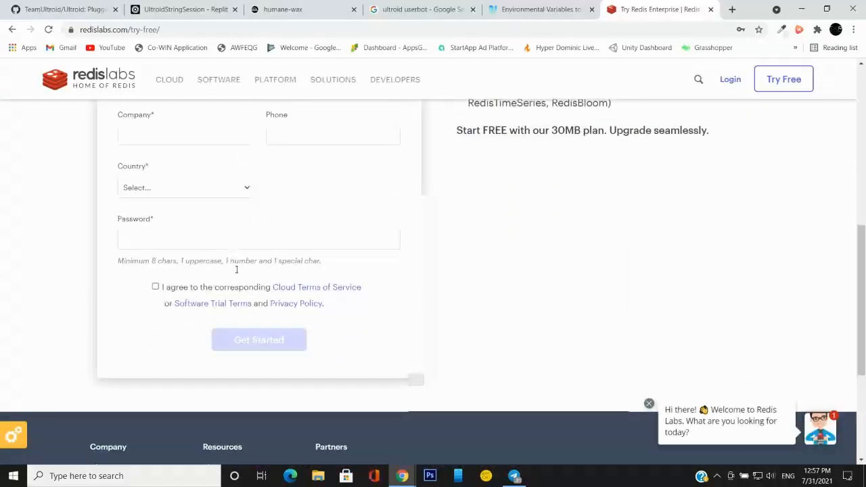
{"action": "left_click_drag", "start_coordinate": [861, 275], "coordinate": [861, 118]}
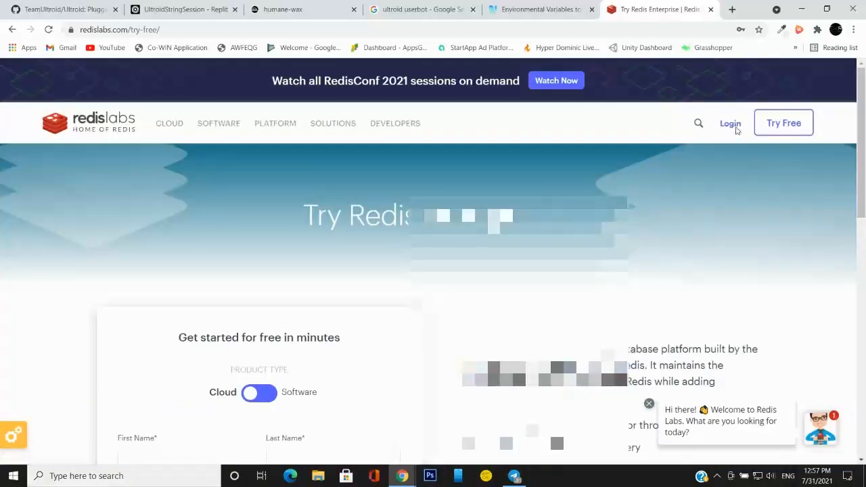
Log in to the Redis Labs cloud console, close the signup tab, and start a new subscription.
{"action": "left_click", "coordinate": [734, 127]}
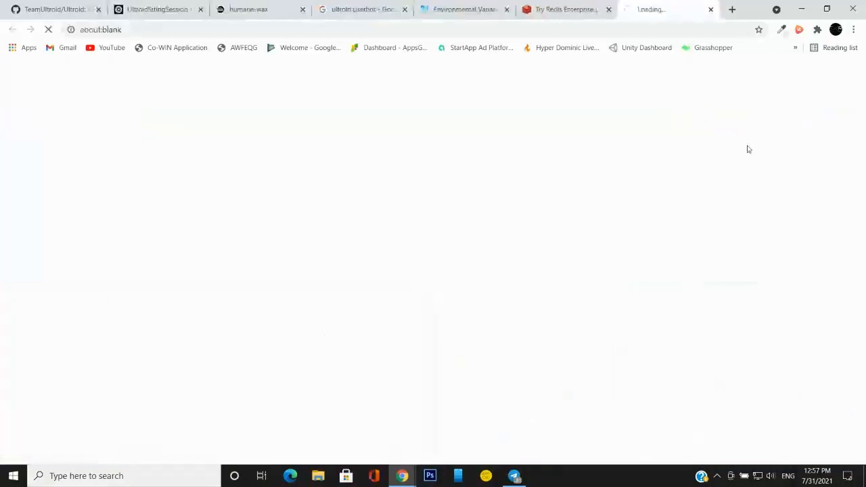
{"action": "left_click", "coordinate": [610, 10]}
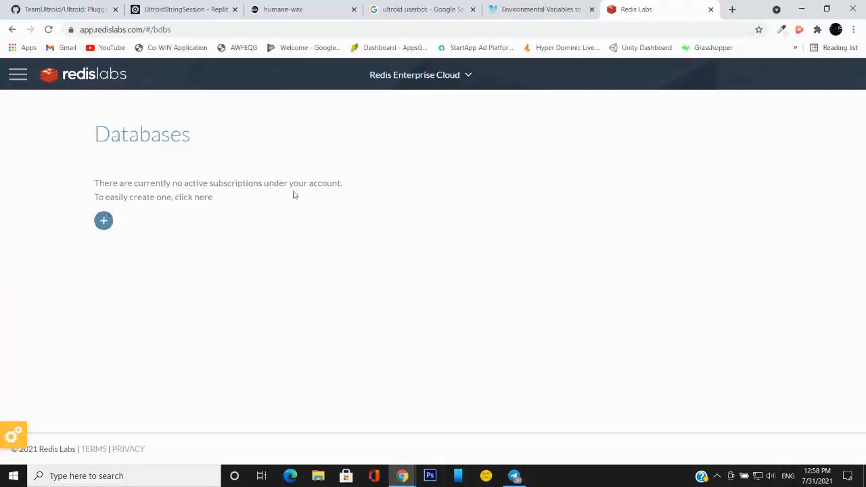
{"action": "left_click", "coordinate": [109, 223]}
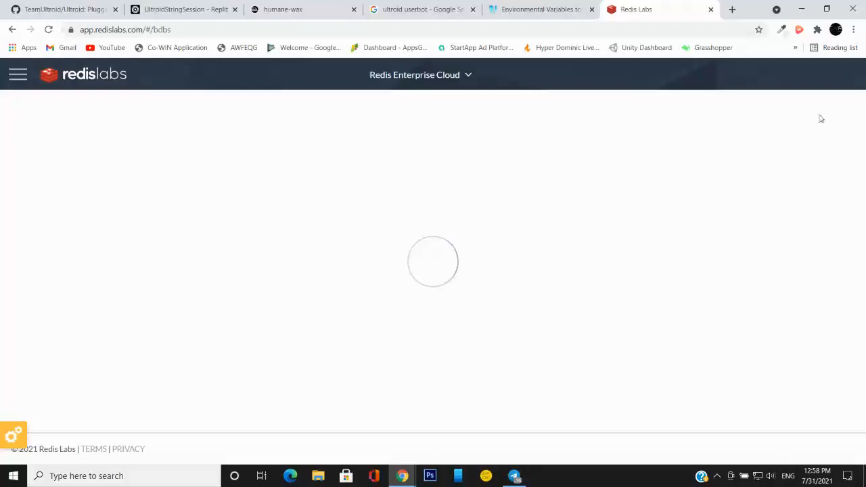
Choose the free 30MB fixed plan on AWS us-east-1 and name the subscription UltroidBot.
{"action": "scroll", "coordinate": [804, 140], "scroll_direction": "down", "scroll_amount": 2}
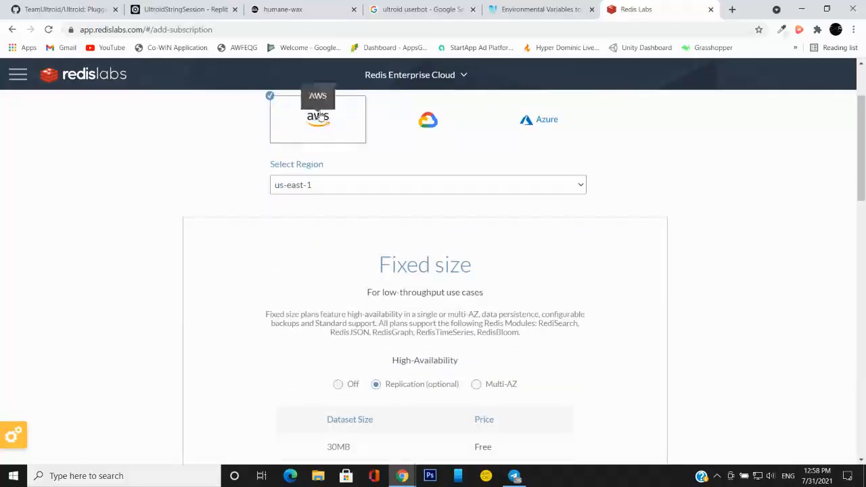
{"action": "scroll", "coordinate": [735, 210], "scroll_direction": "down", "scroll_amount": 2}
{"action": "scroll", "coordinate": [656, 263], "scroll_direction": "up", "scroll_amount": 1}
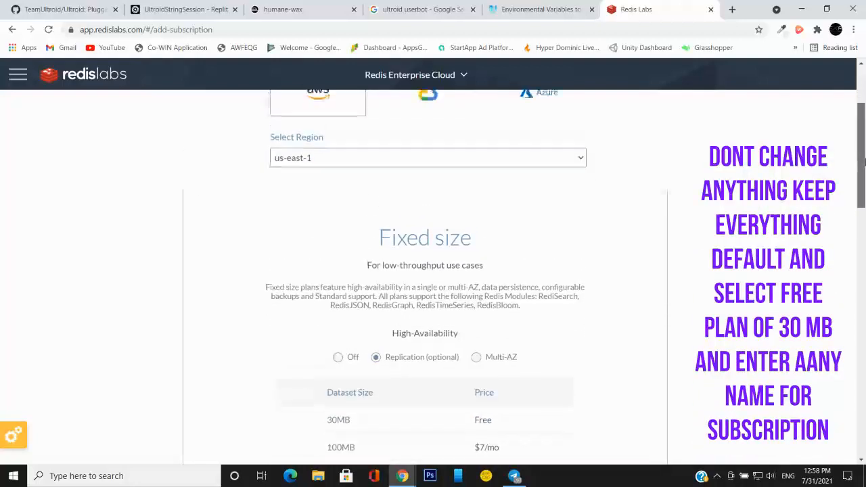
{"action": "scroll", "coordinate": [471, 179], "scroll_direction": "down", "scroll_amount": 2}
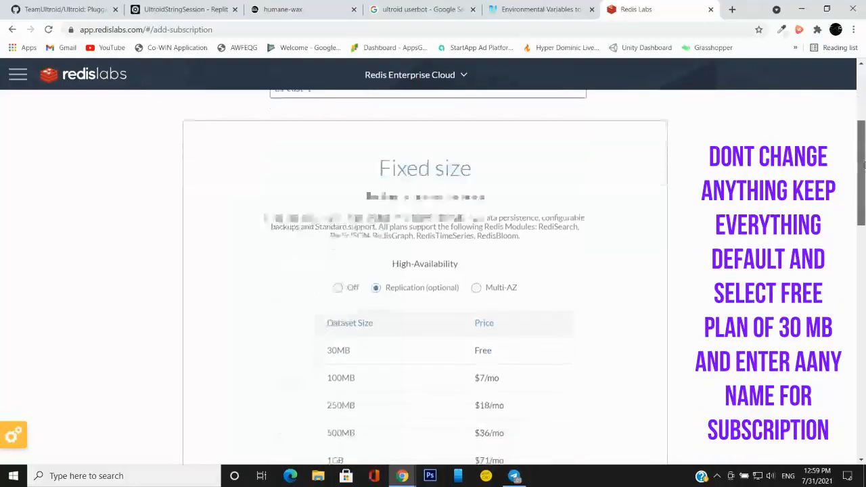
{"action": "mouse_move", "coordinate": [864, 225]}
{"action": "left_mouse_down"}
{"action": "mouse_move", "coordinate": [863, 198]}
{"action": "mouse_move", "coordinate": [864, 212]}
{"action": "left_mouse_up"}
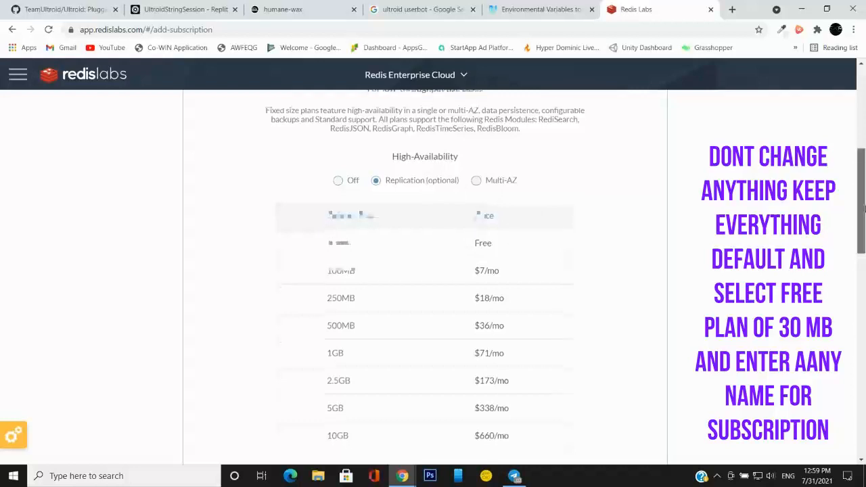
{"action": "scroll", "coordinate": [420, 230], "scroll_direction": "down", "scroll_amount": 1}
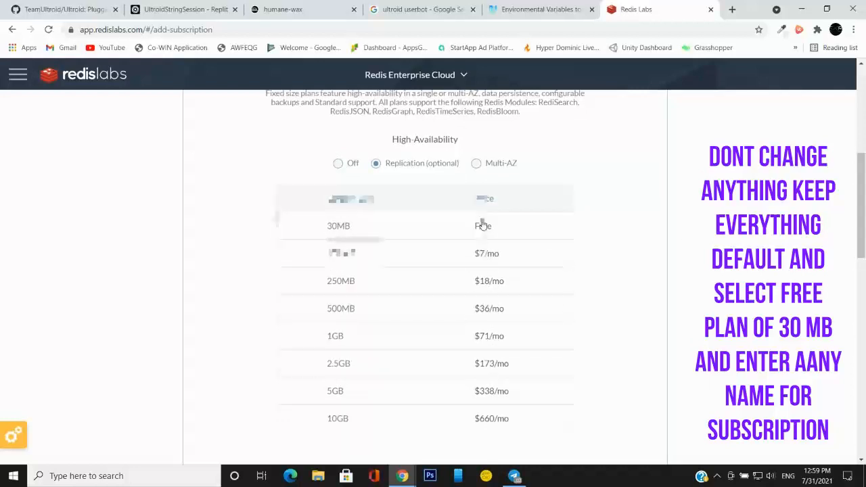
{"action": "left_click", "coordinate": [371, 231]}
{"action": "left_click", "coordinate": [370, 279]}
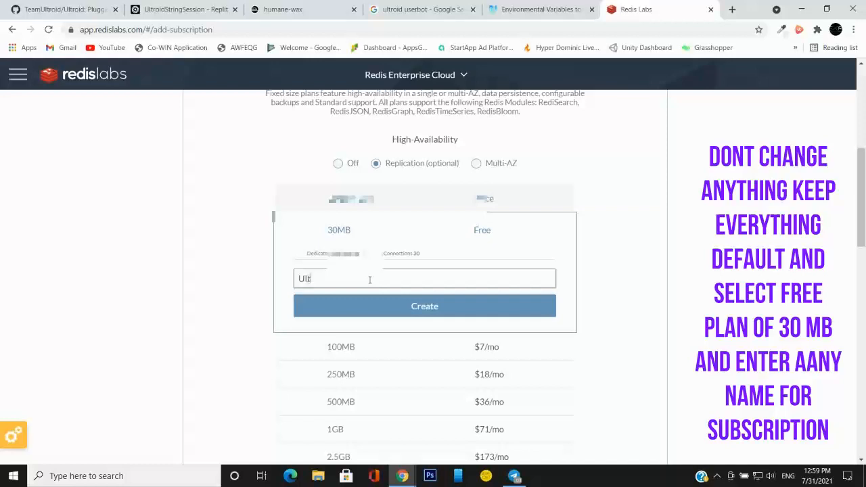
{"action": "type", "text": "B"}
Create the UltroidBot subscription and check the new database's generated password.
{"action": "left_click", "coordinate": [407, 305]}
{"action": "double_click", "coordinate": [409, 301]}
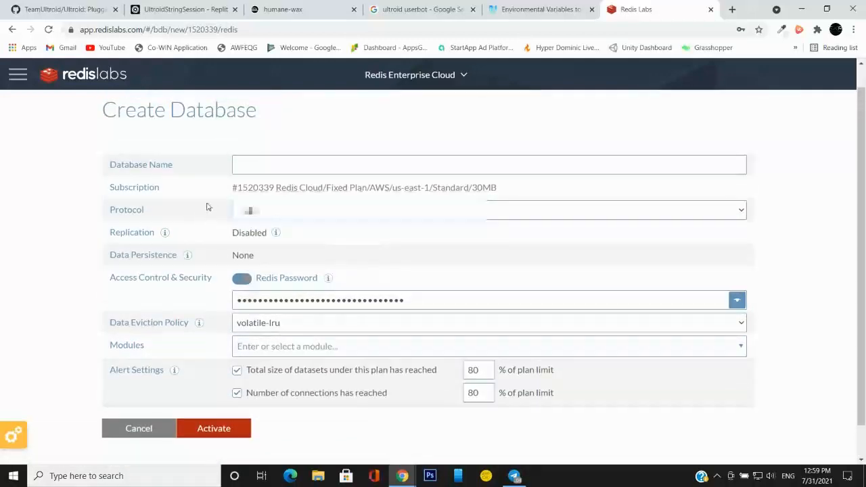
{"action": "scroll", "coordinate": [207, 205], "scroll_direction": "down", "scroll_amount": 1}
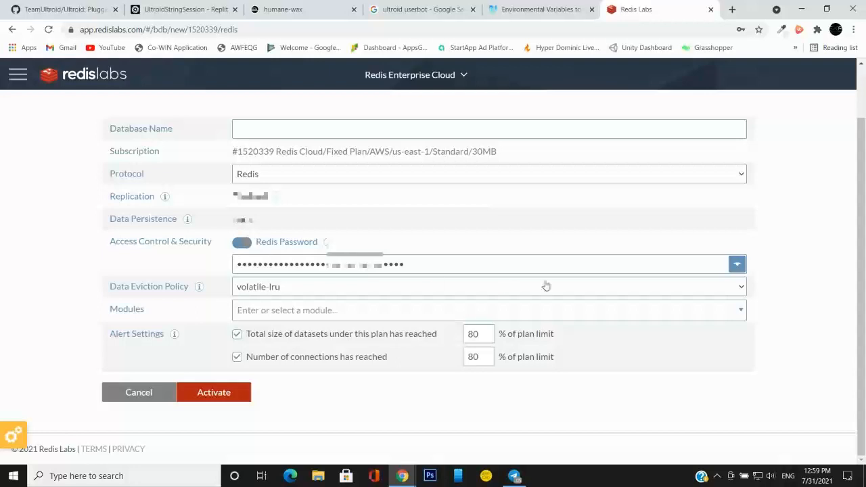
{"action": "left_click", "coordinate": [737, 266]}
{"action": "left_click", "coordinate": [737, 266]}
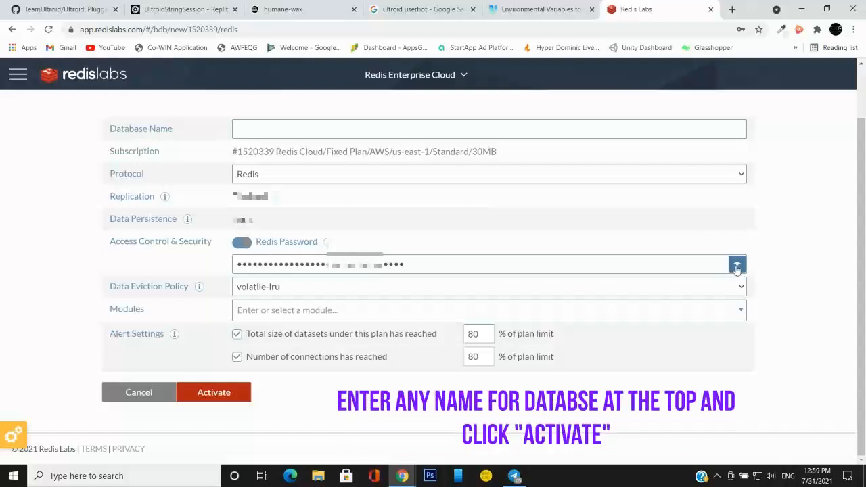
Enter ultroidBot as the database name.
{"action": "scroll", "coordinate": [533, 271], "scroll_direction": "up", "scroll_amount": 2}
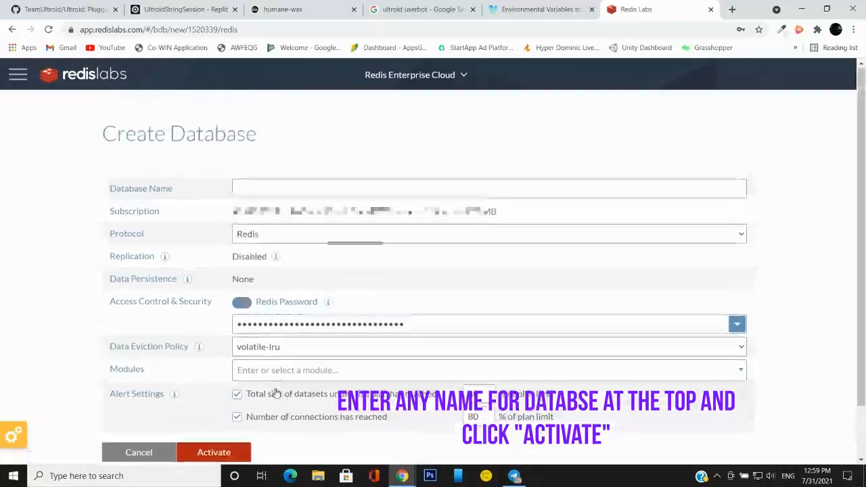
{"action": "scroll", "coordinate": [275, 393], "scroll_direction": "down", "scroll_amount": 2}
{"action": "left_click", "coordinate": [304, 128]}
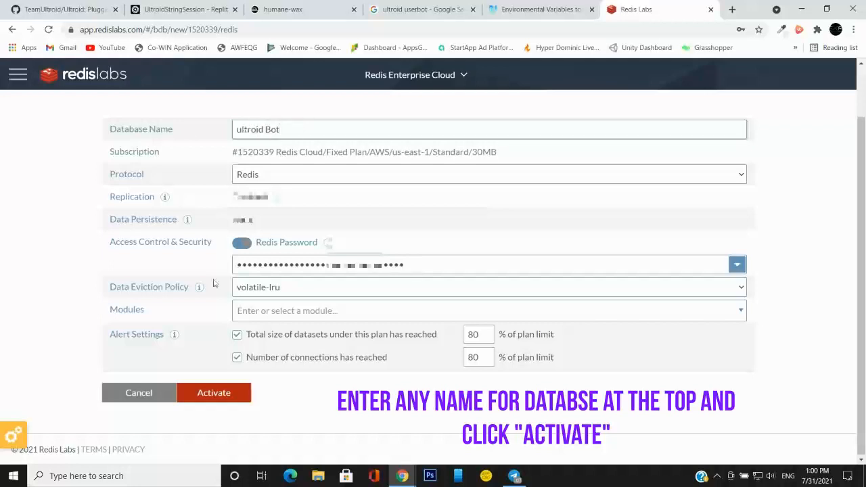
{"action": "key", "text": "BackSpace"}
Activate the ultroidBot database and decline the browser's offer to save the password.
{"action": "left_click", "coordinate": [209, 394]}
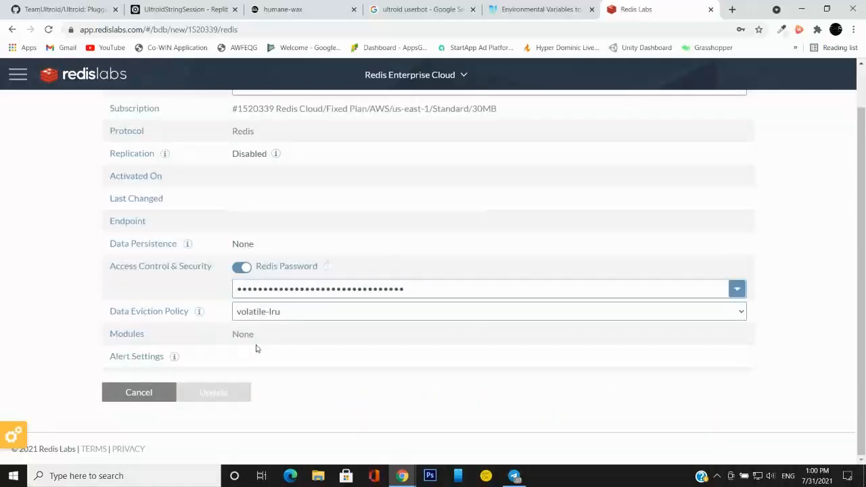
{"action": "left_click", "coordinate": [742, 190]}
{"action": "scroll", "coordinate": [557, 400], "scroll_direction": "down", "scroll_amount": 3}
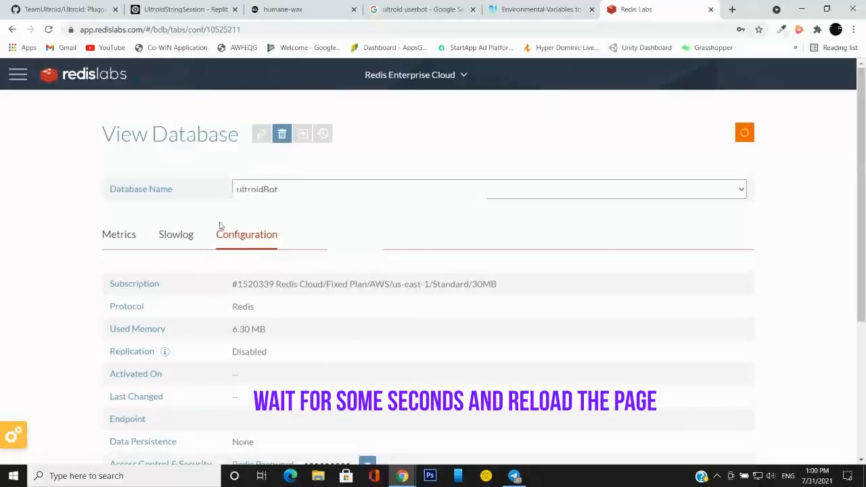
{"action": "scroll", "coordinate": [265, 290], "scroll_direction": "down", "scroll_amount": 4}
{"action": "scroll", "coordinate": [257, 271], "scroll_direction": "up", "scroll_amount": 2}
{"action": "scroll", "coordinate": [246, 242], "scroll_direction": "down", "scroll_amount": 1}
{"action": "scroll", "coordinate": [230, 298], "scroll_direction": "down", "scroll_amount": 1}
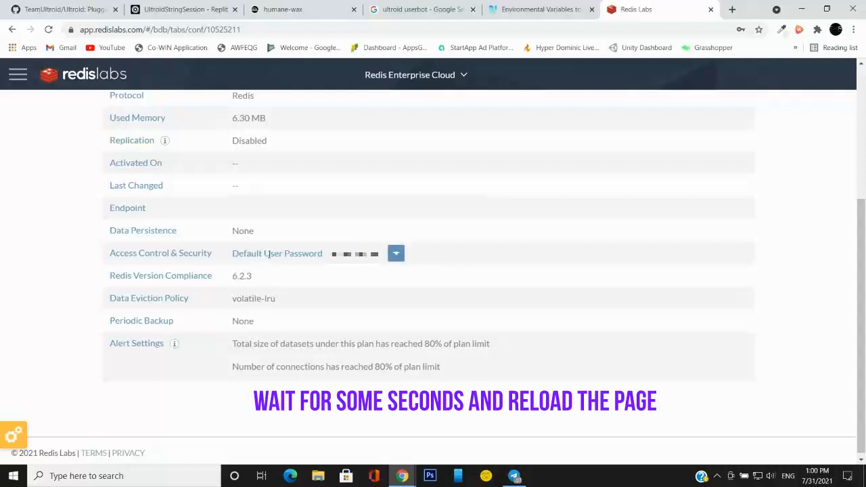
{"action": "scroll", "coordinate": [234, 231], "scroll_direction": "up", "scroll_amount": 1}
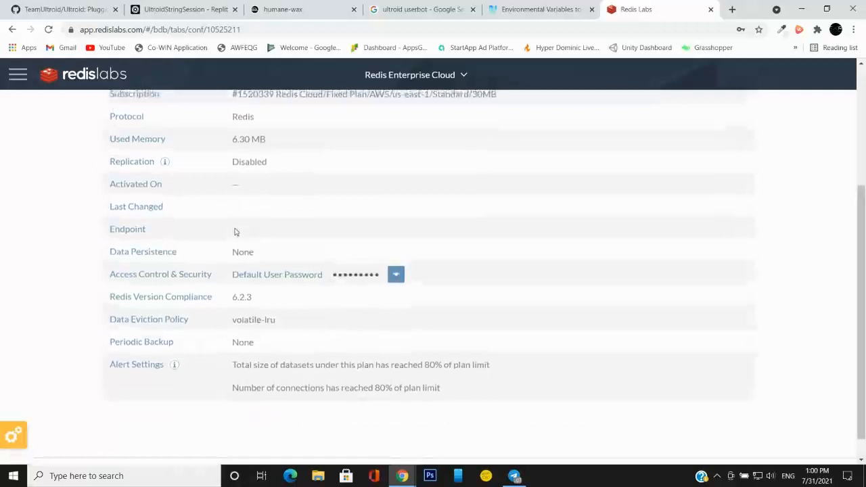
{"action": "scroll", "coordinate": [262, 159], "scroll_direction": "up", "scroll_amount": 3}
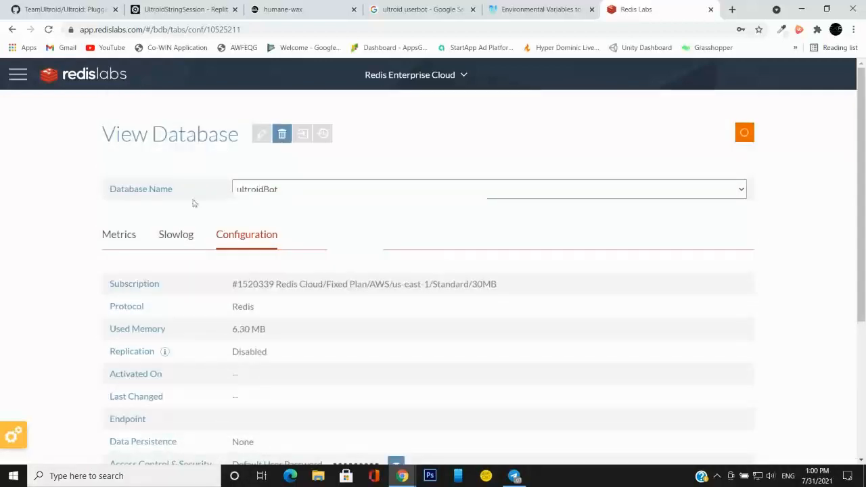
Reload the database configuration page and copy its Endpoint address.
{"action": "left_click", "coordinate": [117, 236]}
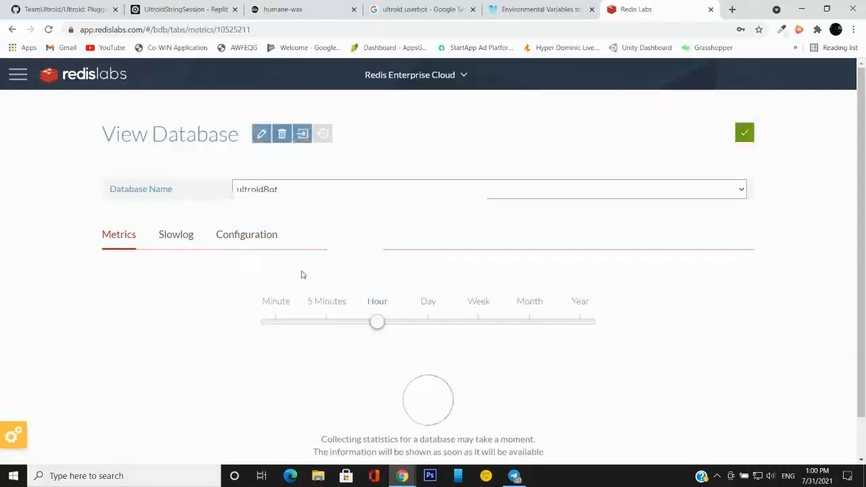
{"action": "left_click", "coordinate": [263, 242]}
{"action": "scroll", "coordinate": [266, 249], "scroll_direction": "down", "scroll_amount": 2}
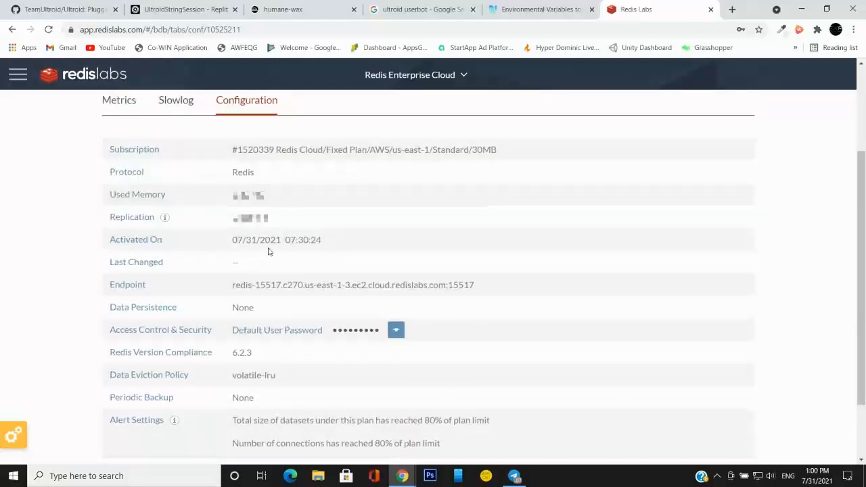
{"action": "scroll", "coordinate": [225, 287], "scroll_direction": "down", "scroll_amount": 2}
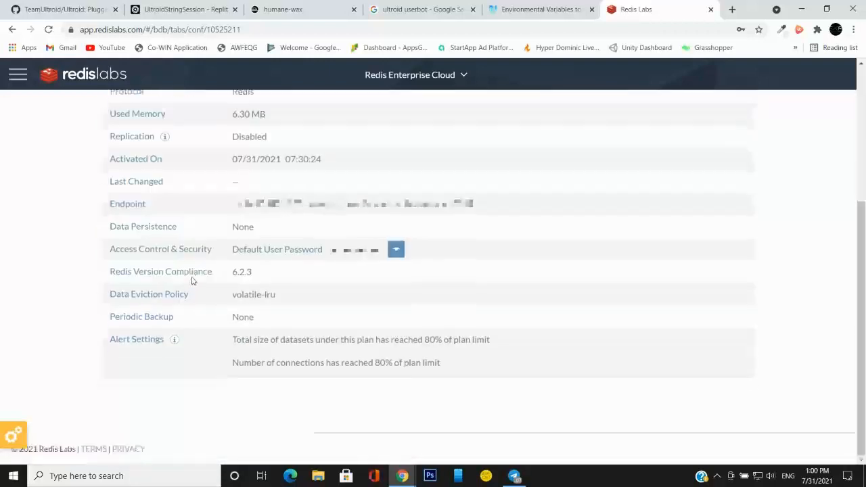
{"action": "left_click", "coordinate": [50, 30]}
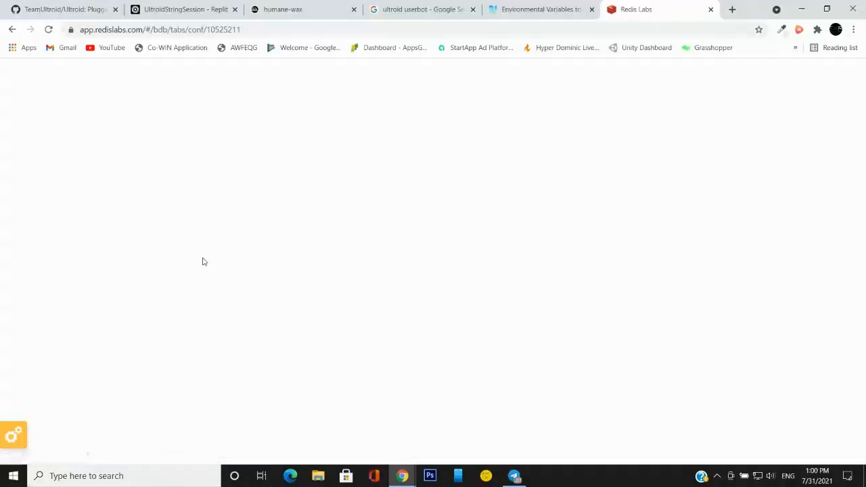
{"action": "scroll", "coordinate": [261, 281], "scroll_direction": "down", "scroll_amount": 4}
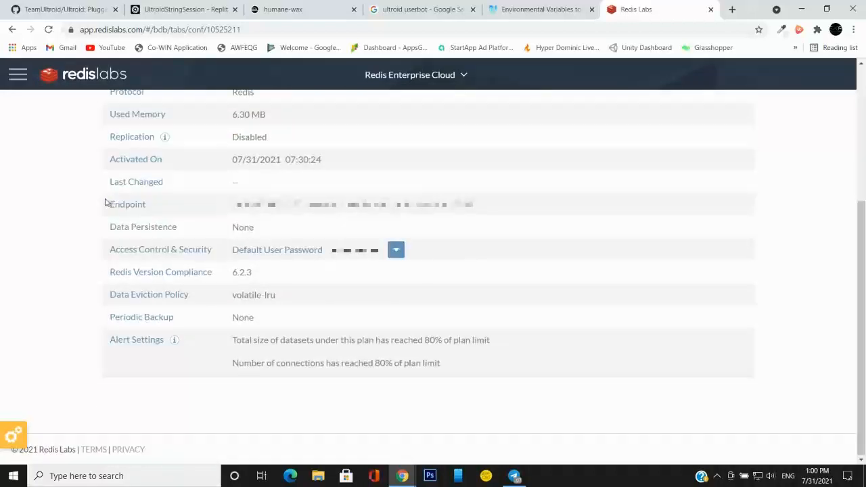
{"action": "left_click_drag", "start_coordinate": [111, 204], "coordinate": [153, 205]}
{"action": "left_click", "coordinate": [156, 205]}
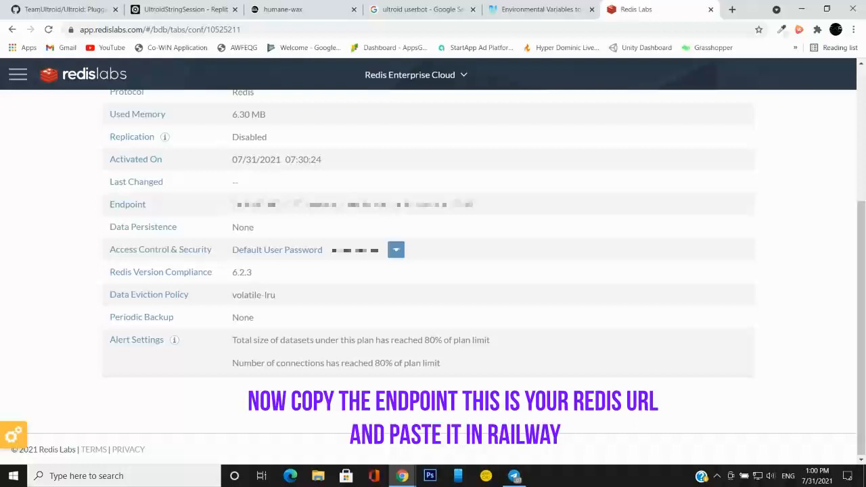
{"action": "left_click_drag", "start_coordinate": [278, 206], "coordinate": [257, 205]}
{"action": "left_click", "coordinate": [265, 205]}
{"action": "left_click_drag", "start_coordinate": [471, 205], "coordinate": [232, 208]}
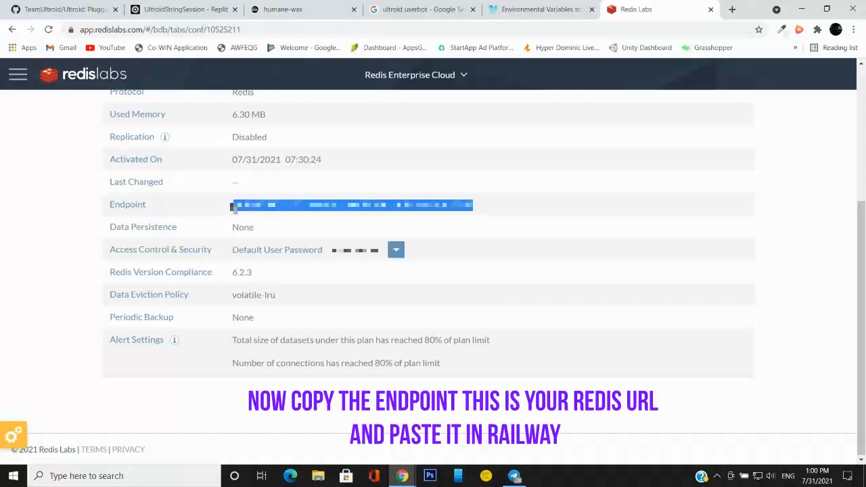
{"action": "left_click", "coordinate": [314, 8]}
Paste the Redis endpoint as REDIS_URI's value and add the variable.
{"action": "left_click", "coordinate": [508, 288]}
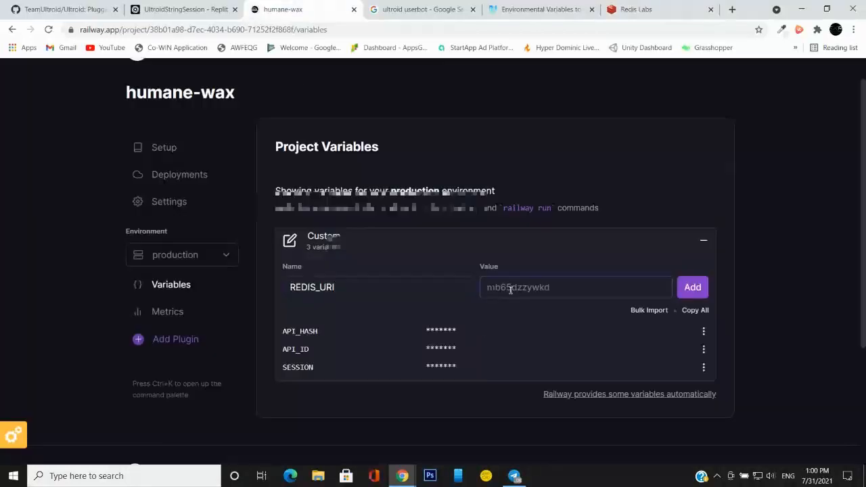
{"action": "key", "text": "ctrl+v"}
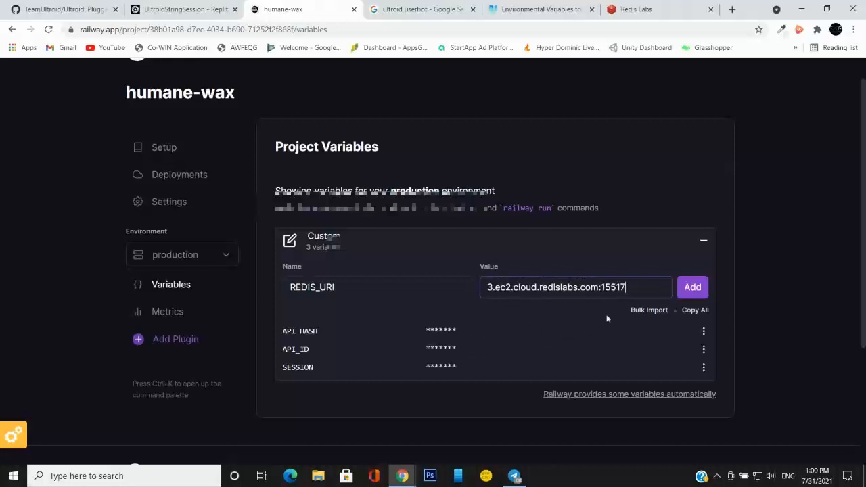
{"action": "left_click", "coordinate": [692, 287]}
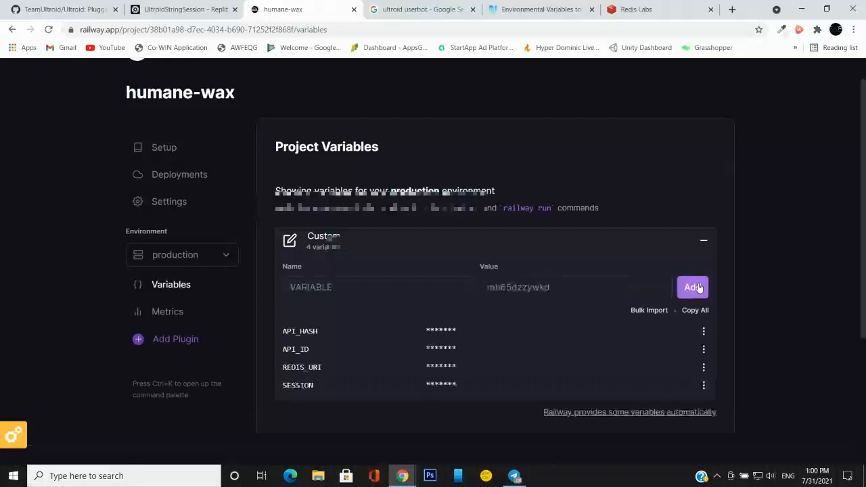
Copy REDIS_PASSWORD from the Ultroid docs into the next variable name field.
{"action": "left_click", "coordinate": [522, 6]}
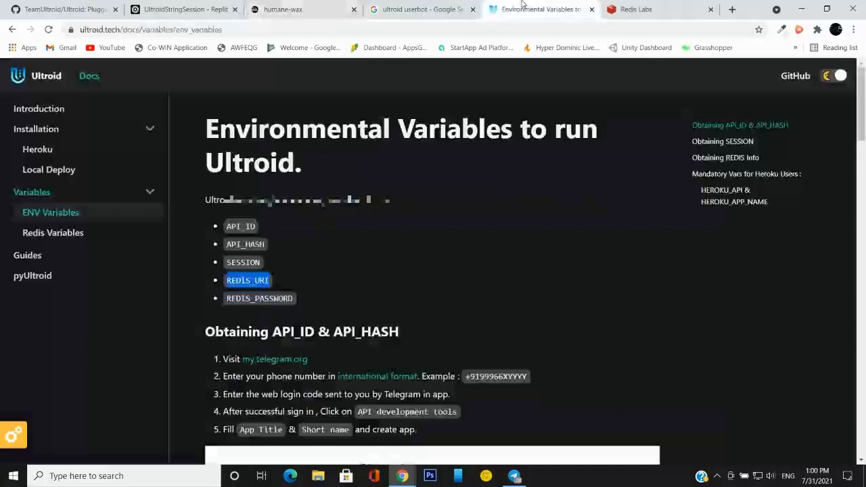
{"action": "double_click", "coordinate": [264, 302]}
{"action": "key", "text": "ctrl+c"}
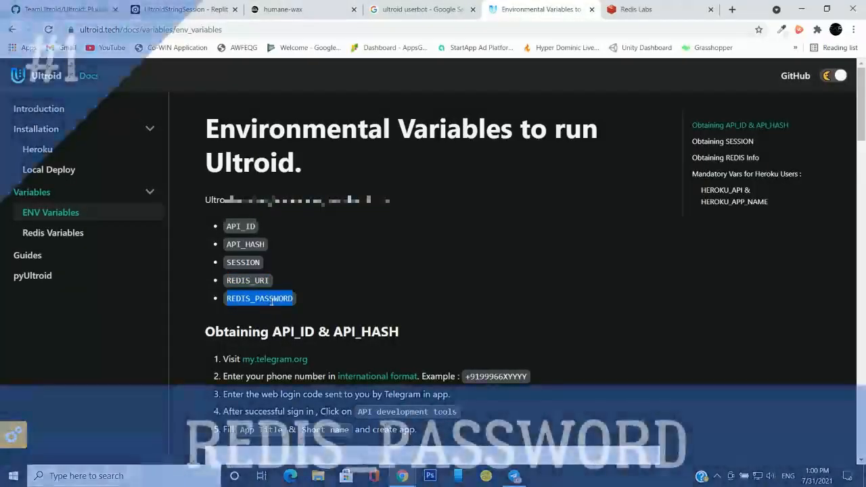
{"action": "left_click", "coordinate": [282, 9]}
{"action": "left_click", "coordinate": [388, 294]}
{"action": "key", "text": "ctrl+v"}
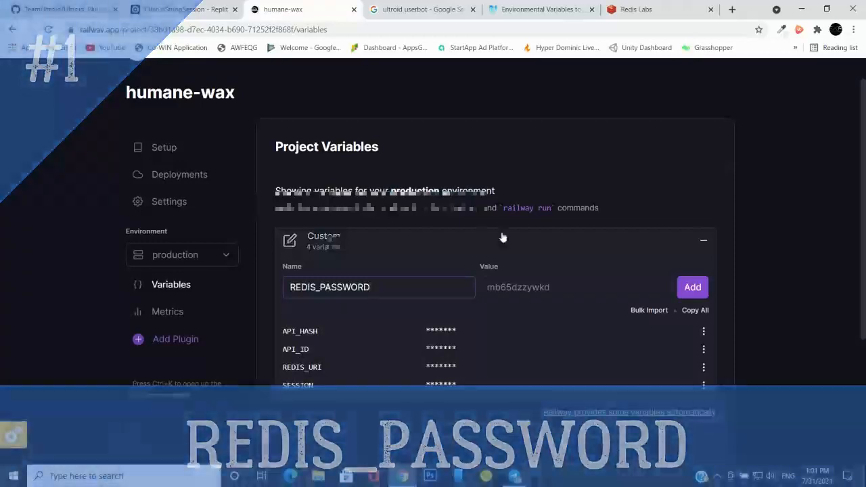
{"action": "left_click", "coordinate": [533, 6]}
Reveal and copy the ultroidBot default user password, then mask it again.
{"action": "left_click", "coordinate": [643, 10]}
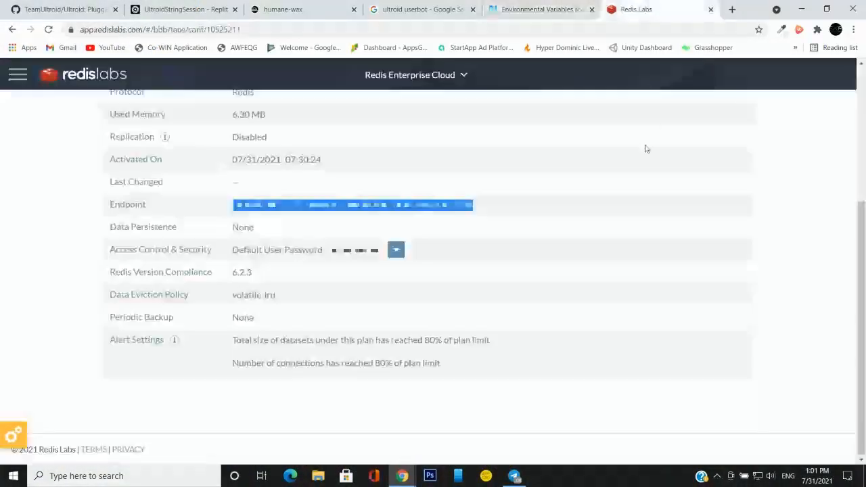
{"action": "left_click_drag", "start_coordinate": [110, 249], "coordinate": [325, 250]}
{"action": "left_click", "coordinate": [360, 250]}
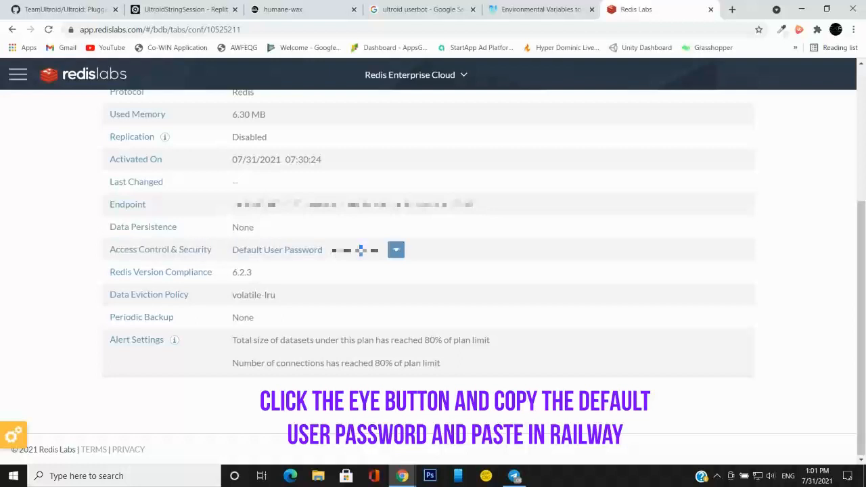
{"action": "left_click", "coordinate": [396, 249]}
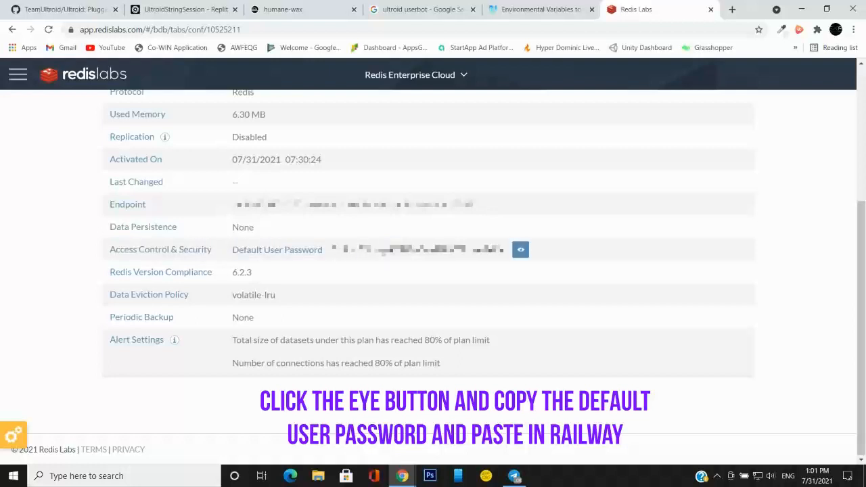
{"action": "double_click", "coordinate": [395, 251]}
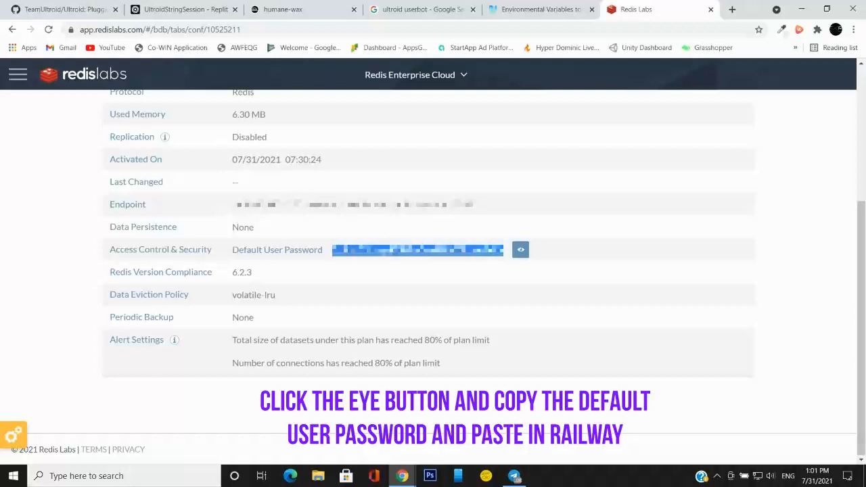
{"action": "left_click", "coordinate": [521, 250]}
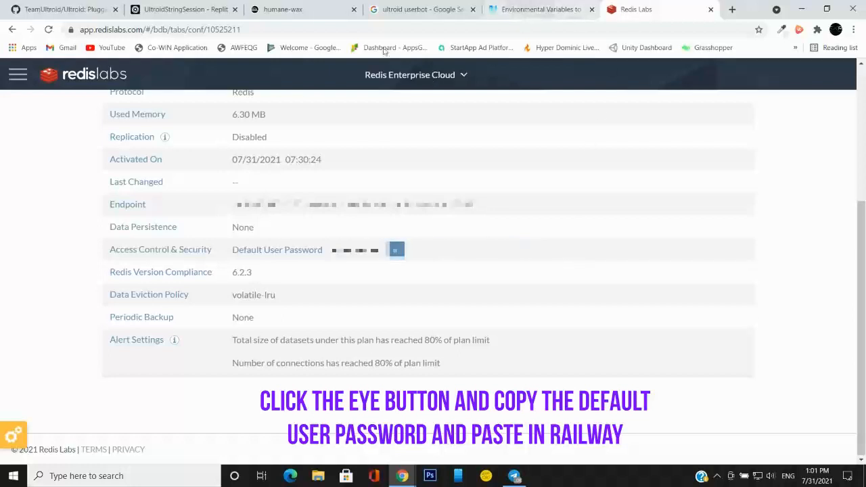
Add REDIS_PASSWORD to the humane-wax variables, pasting the Redis default user's password as its value.
{"action": "left_click", "coordinate": [284, 10]}
{"action": "left_click", "coordinate": [530, 283]}
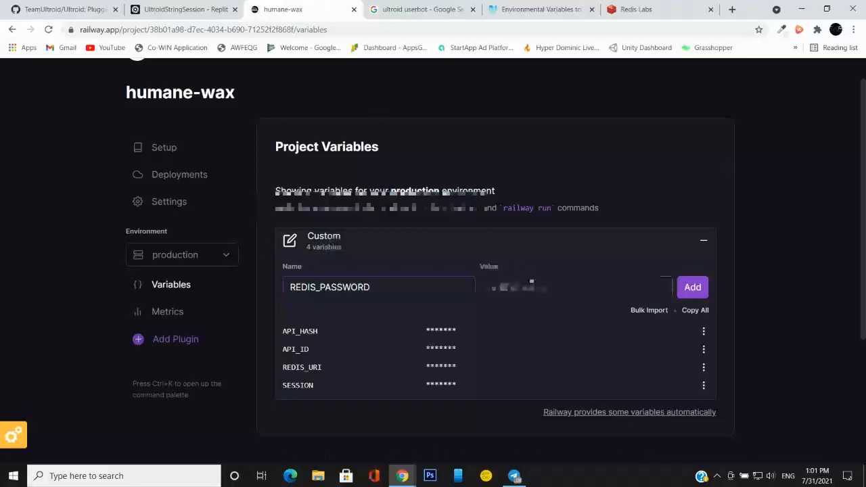
{"action": "key", "text": "ctrl+v"}
{"action": "left_click", "coordinate": [691, 298]}
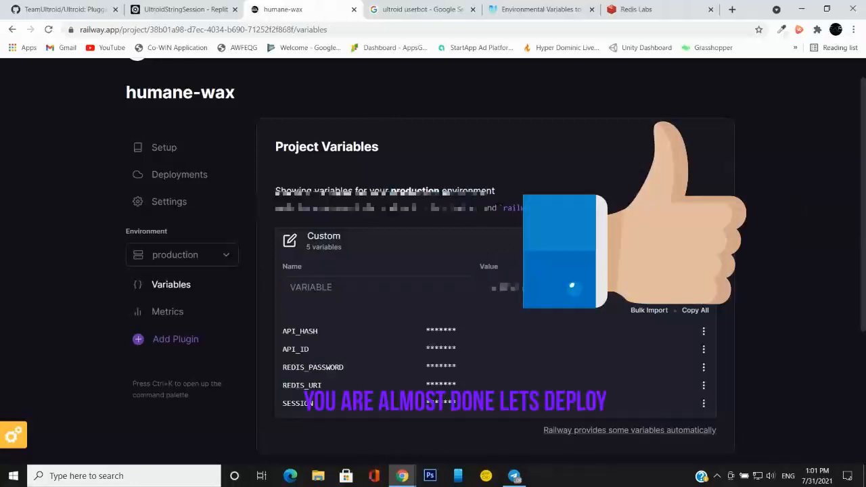
{"action": "scroll", "coordinate": [433, 271], "scroll_direction": "down", "scroll_amount": 3}
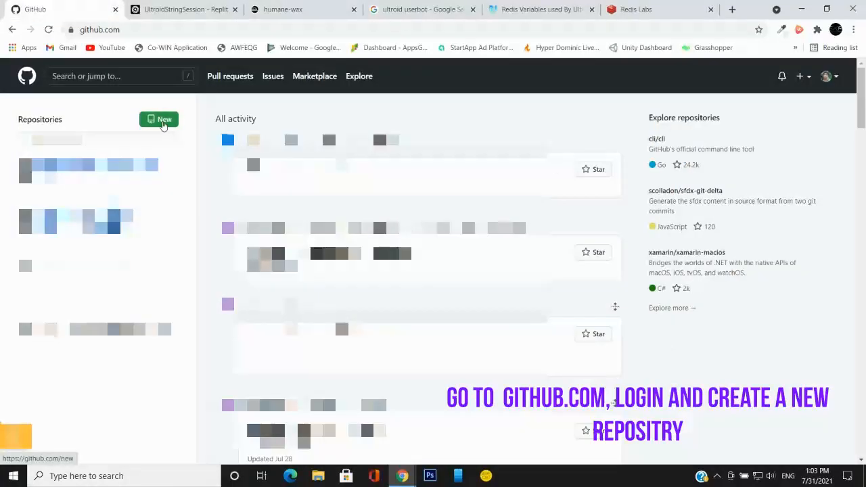
{"action": "left_click", "coordinate": [163, 126]}
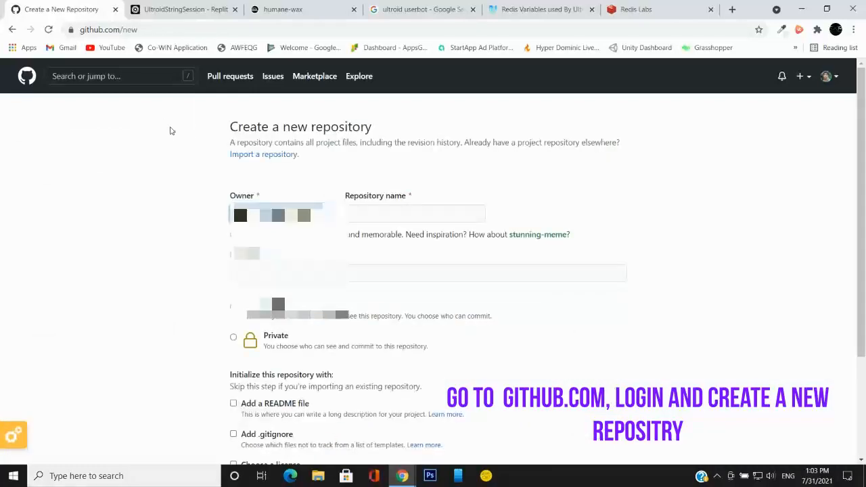
{"action": "scroll", "coordinate": [370, 242], "scroll_direction": "down", "scroll_amount": 3}
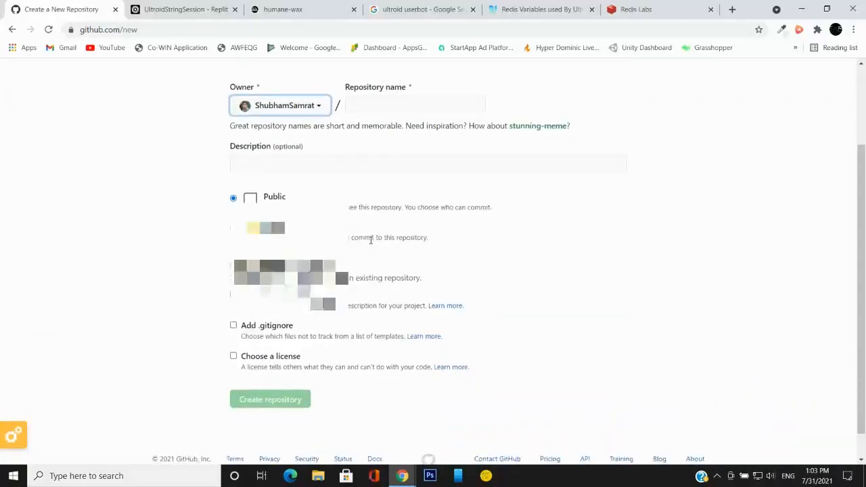
{"action": "scroll", "coordinate": [305, 170], "scroll_direction": "up", "scroll_amount": 3}
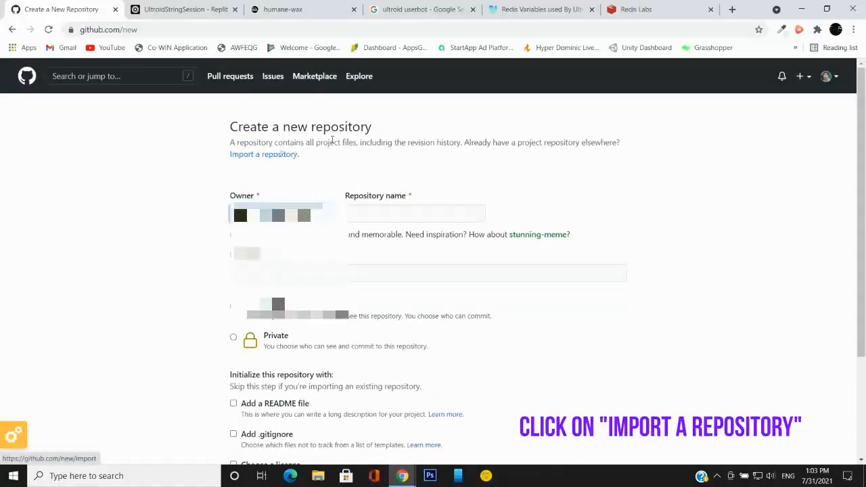
{"action": "left_click", "coordinate": [269, 154]}
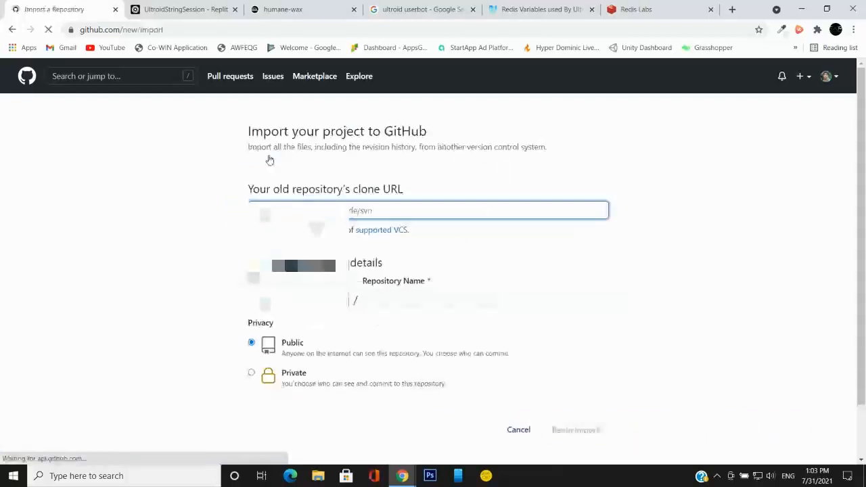
{"action": "left_click", "coordinate": [292, 209]}
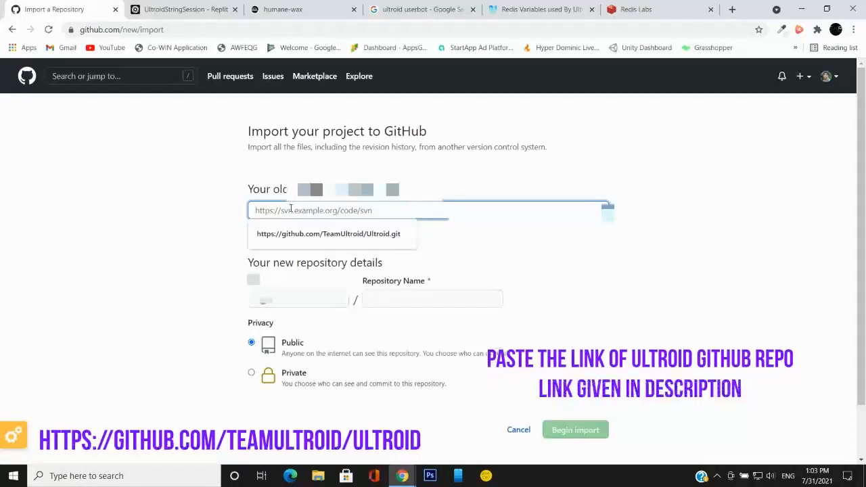
{"action": "type", "text": "https://github.com/TeamUltroid/Ultroid"}
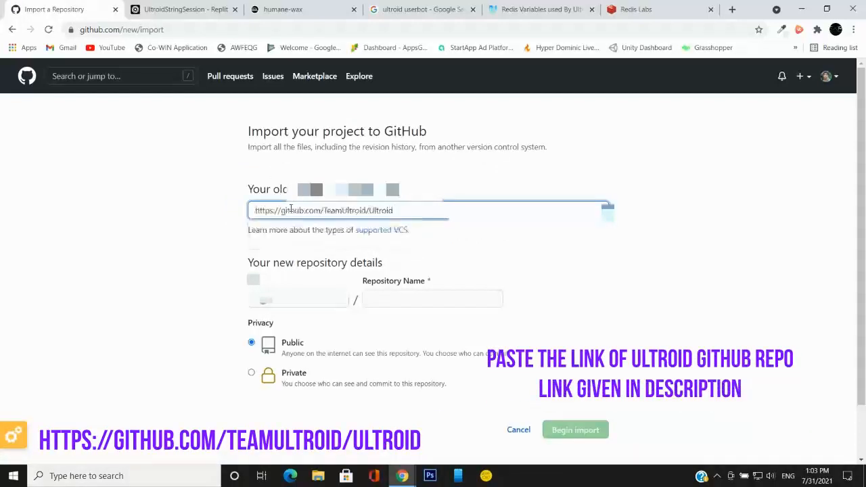
{"action": "left_click", "coordinate": [396, 302]}
{"action": "type", "text": "Sam"}
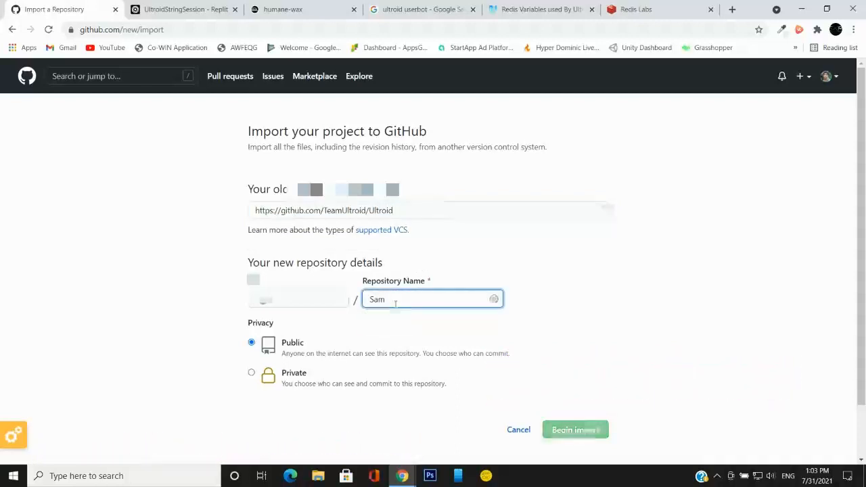
{"action": "type", "text": "'s Ul"}
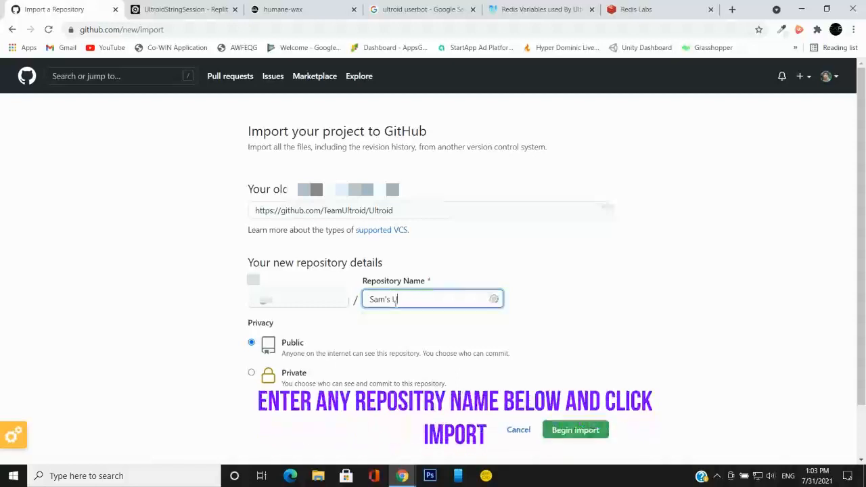
{"action": "type", "text": "troid Bot"}
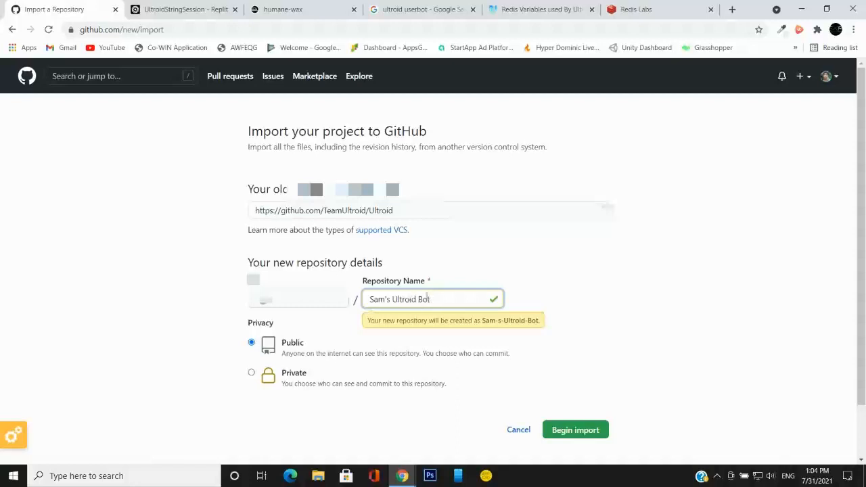
{"action": "scroll", "coordinate": [425, 318], "scroll_direction": "down", "scroll_amount": 1}
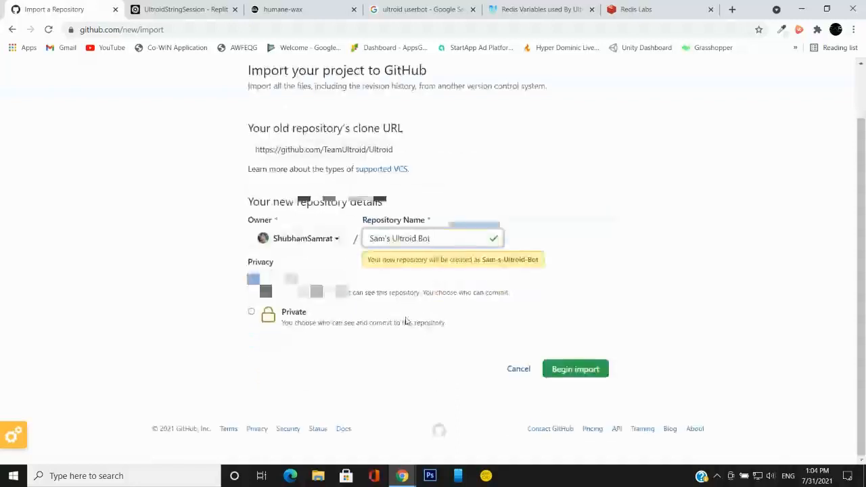
Run the Ultroid import until 'Importing complete!' and copy the new repository's link.
{"action": "left_click", "coordinate": [572, 370]}
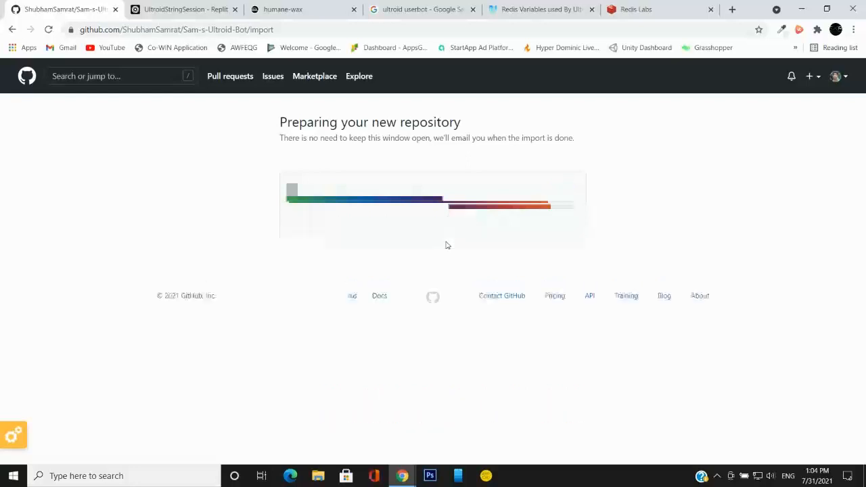
{"action": "left_click_drag", "start_coordinate": [301, 218], "coordinate": [418, 234]}
{"action": "left_click", "coordinate": [511, 234]}
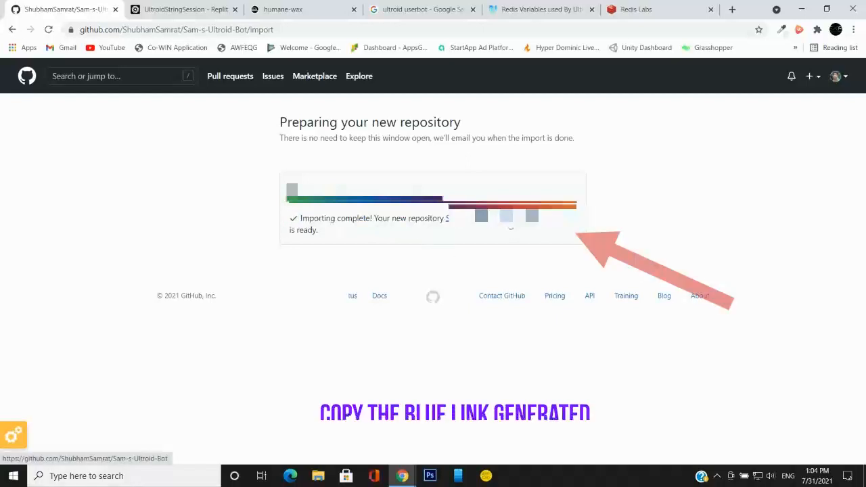
{"action": "left_click_drag", "start_coordinate": [501, 222], "coordinate": [570, 221]}
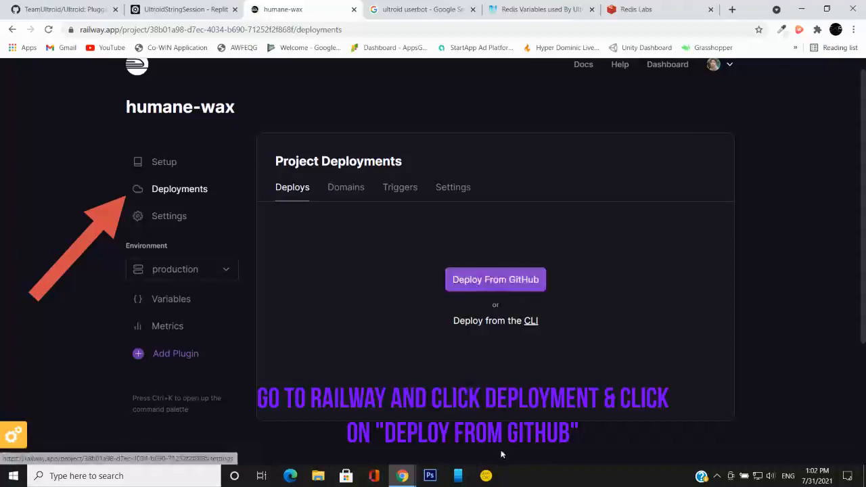
Start a GitHub deploy in humane-wax and pick the imported repository from the filtered list, branch main.
{"action": "left_click", "coordinate": [503, 281]}
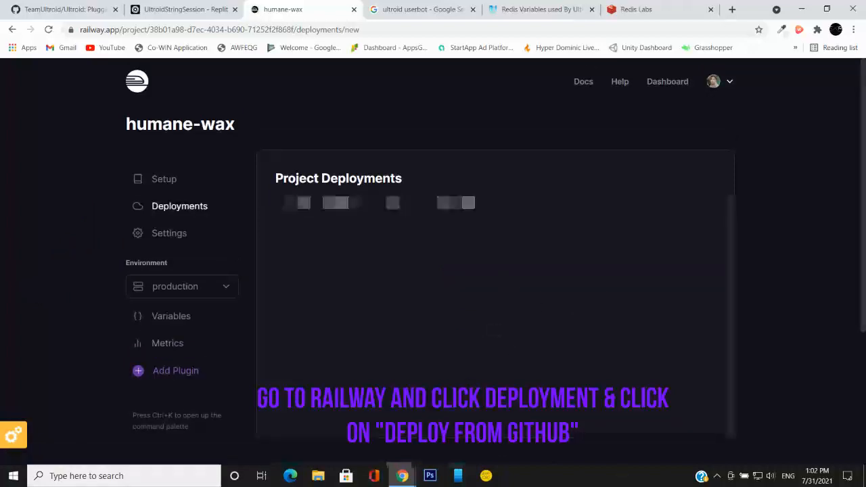
{"action": "scroll", "coordinate": [494, 271], "scroll_direction": "down", "scroll_amount": 1}
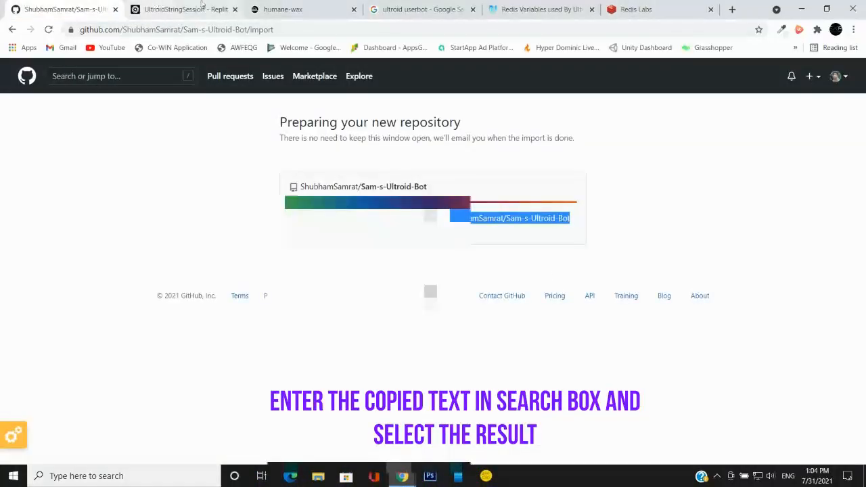
{"action": "left_click", "coordinate": [184, 9]}
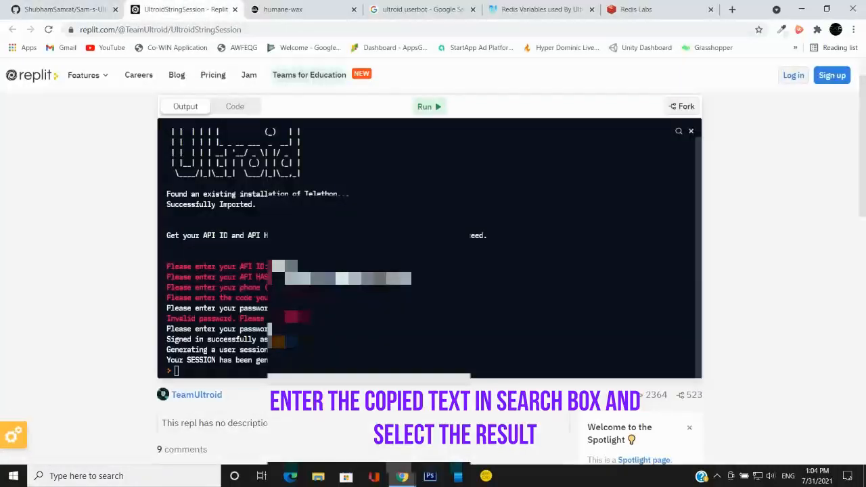
{"action": "left_click", "coordinate": [637, 9]}
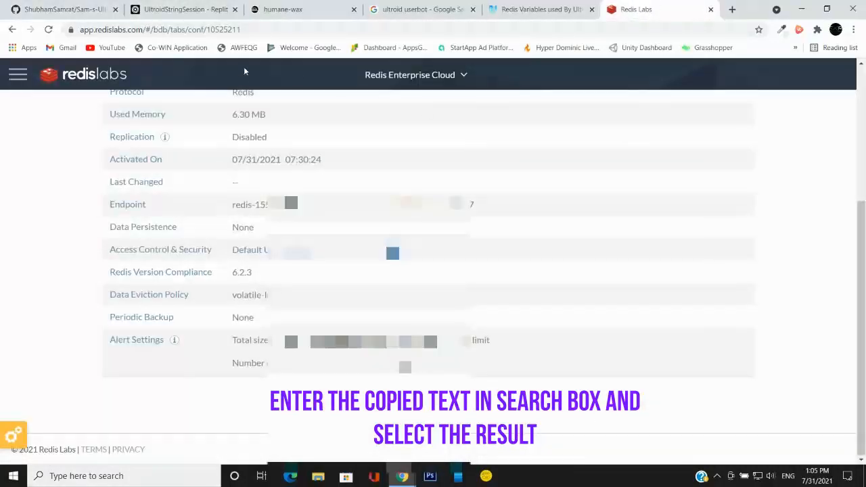
{"action": "left_click", "coordinate": [288, 9]}
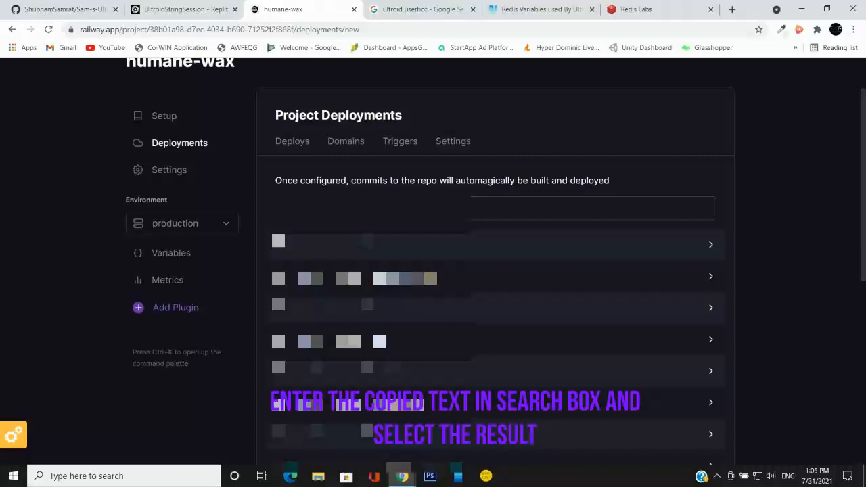
{"action": "key", "text": "ctrl+v"}
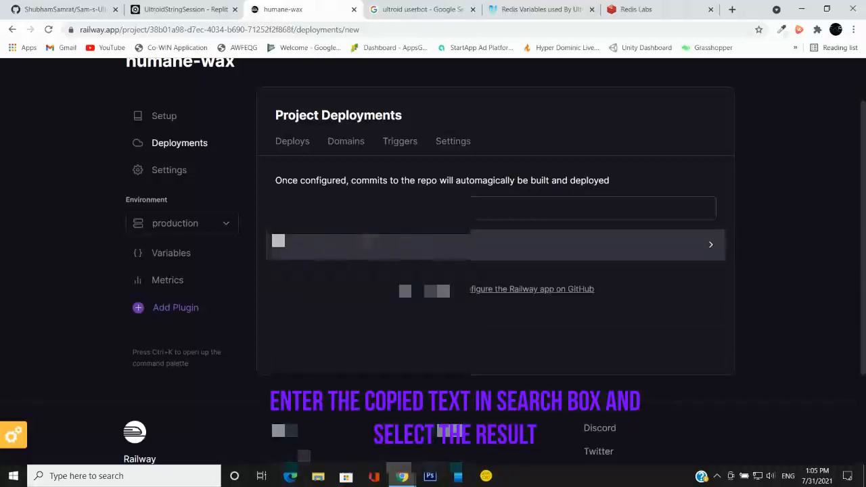
{"action": "left_click", "coordinate": [398, 245]}
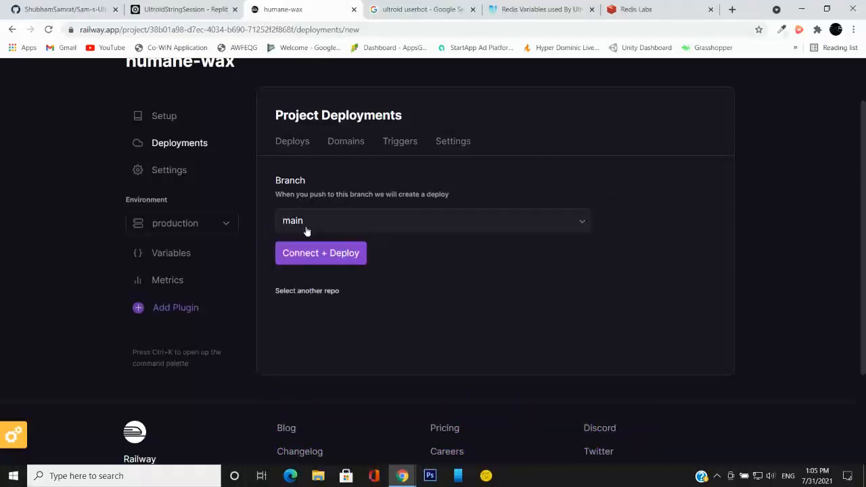
Connect and deploy the main branch, then find 'Ultroid has been deployed!' in the deploy logs.
{"action": "left_click", "coordinate": [339, 258]}
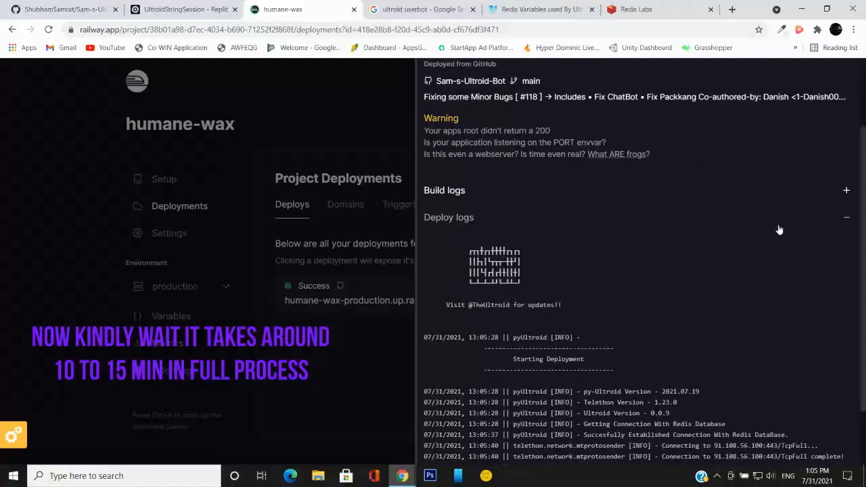
{"action": "scroll", "coordinate": [780, 229], "scroll_direction": "down", "scroll_amount": 10}
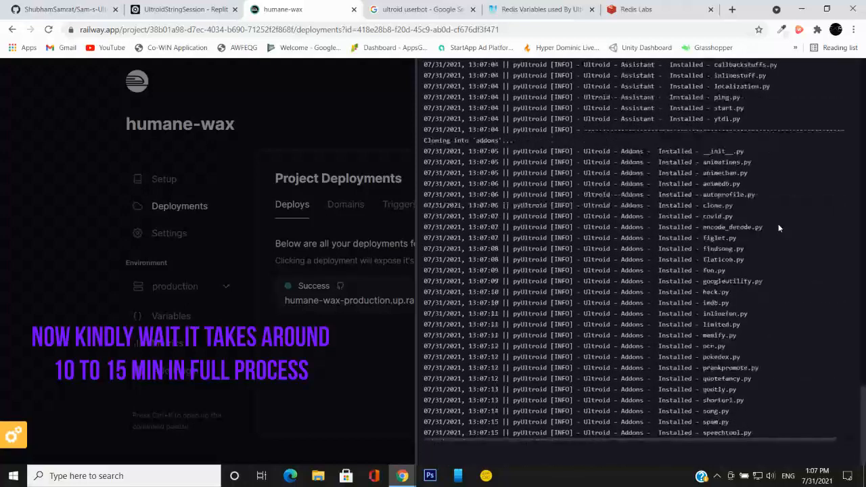
{"action": "double_click", "coordinate": [778, 227]}
{"action": "left_click", "coordinate": [753, 425]}
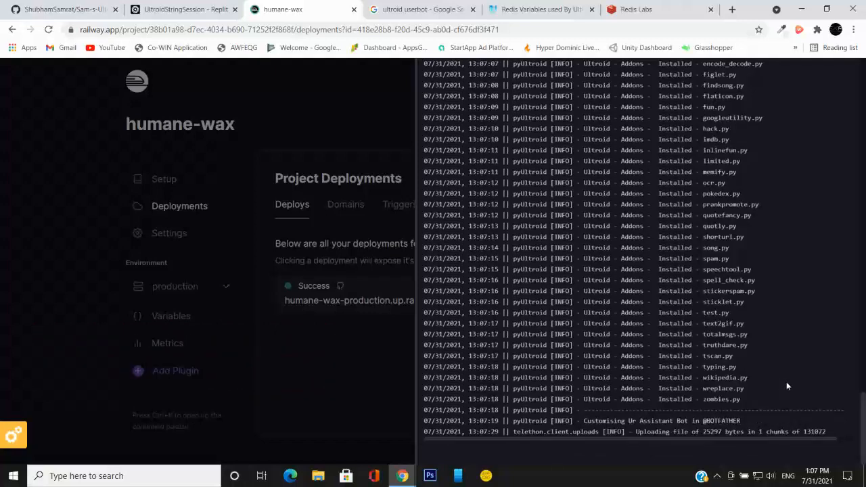
{"action": "left_click_drag", "start_coordinate": [481, 410], "coordinate": [581, 410]}
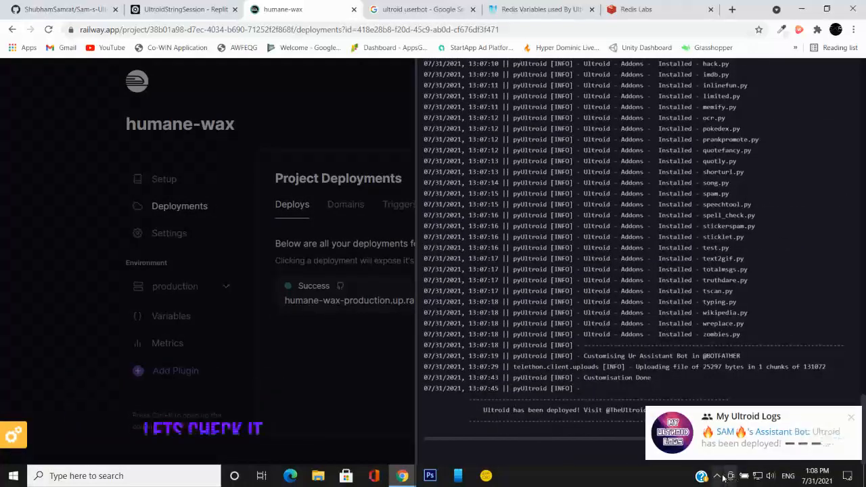
Bring up Telegram from the system tray and read the deployment message in My Ultroid Logs.
{"action": "left_click", "coordinate": [851, 422]}
{"action": "left_click", "coordinate": [718, 476]}
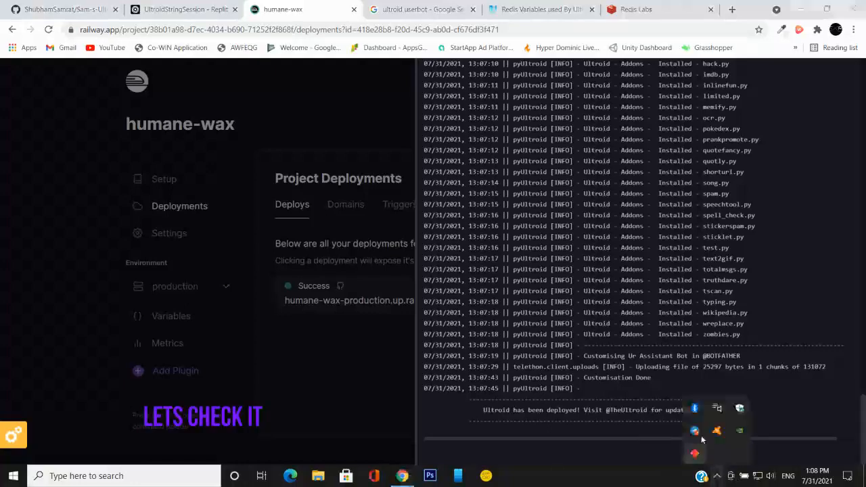
{"action": "left_click", "coordinate": [694, 430]}
{"action": "scroll", "coordinate": [508, 226], "scroll_direction": "down", "scroll_amount": 5}
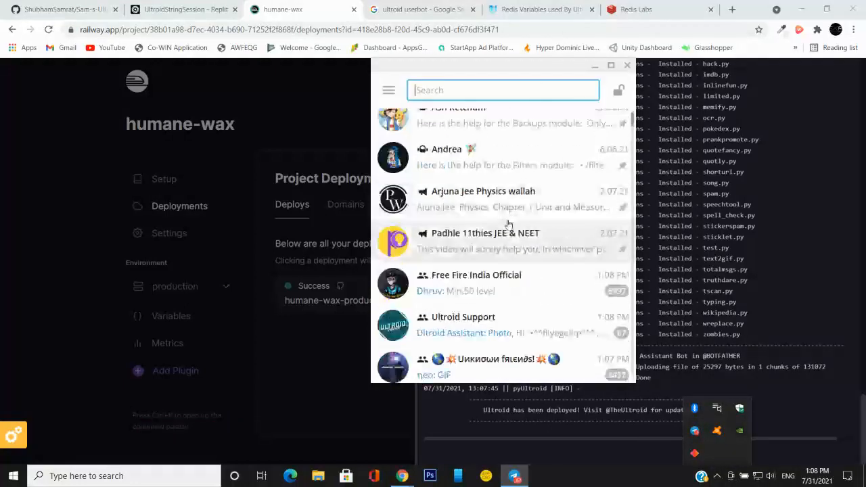
{"action": "left_click", "coordinate": [508, 203]}
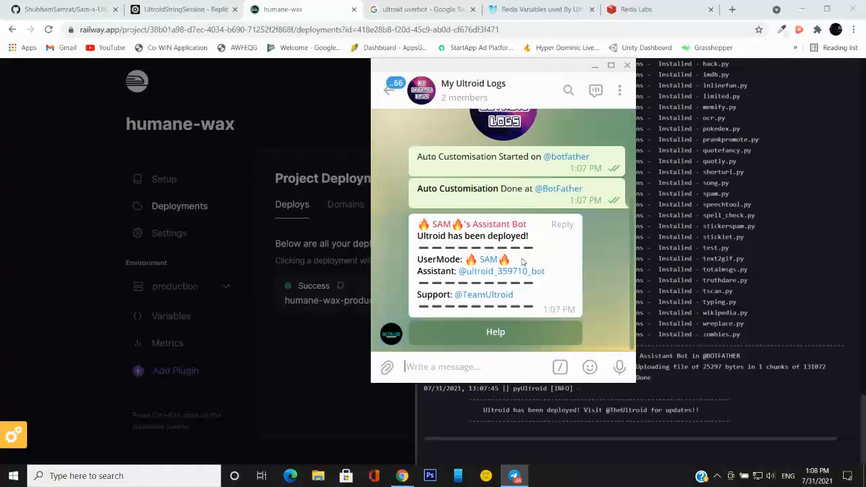
{"action": "scroll", "coordinate": [529, 236], "scroll_direction": "up", "scroll_amount": 2}
{"action": "scroll", "coordinate": [555, 245], "scroll_direction": "down", "scroll_amount": 2}
{"action": "scroll", "coordinate": [559, 247], "scroll_direction": "up", "scroll_amount": 3}
{"action": "scroll", "coordinate": [518, 196], "scroll_direction": "down", "scroll_amount": 3}
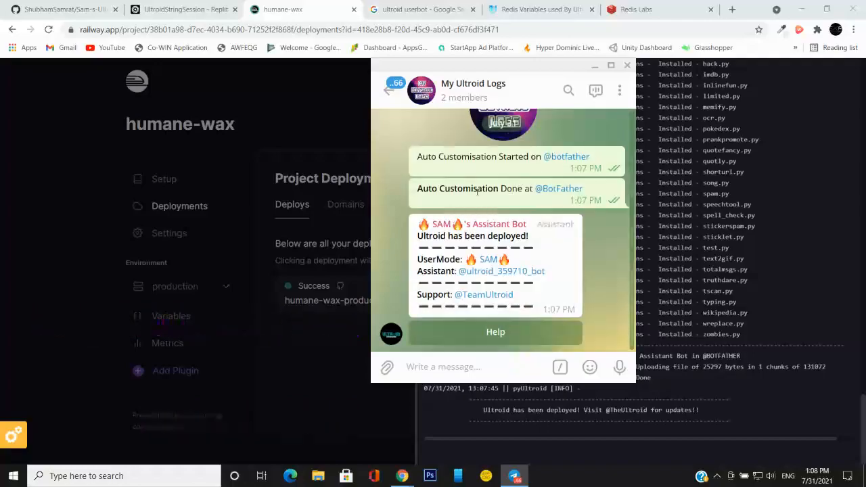